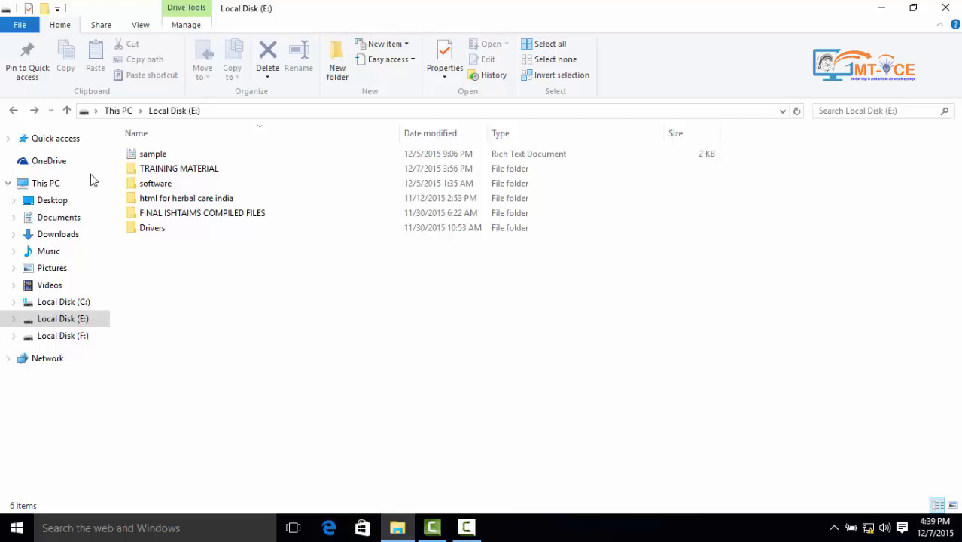
pyautogui.click(11, 29)
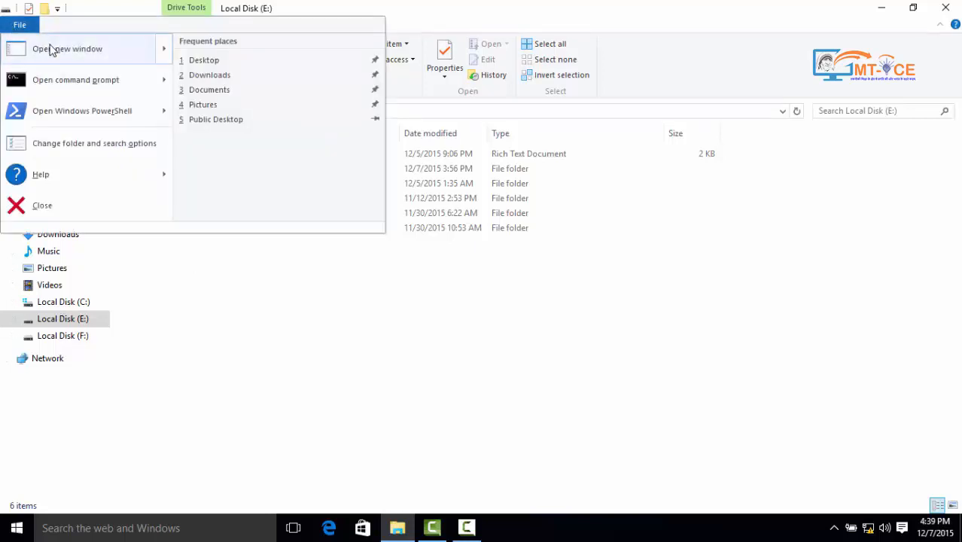
pyautogui.moveTo(52, 50)
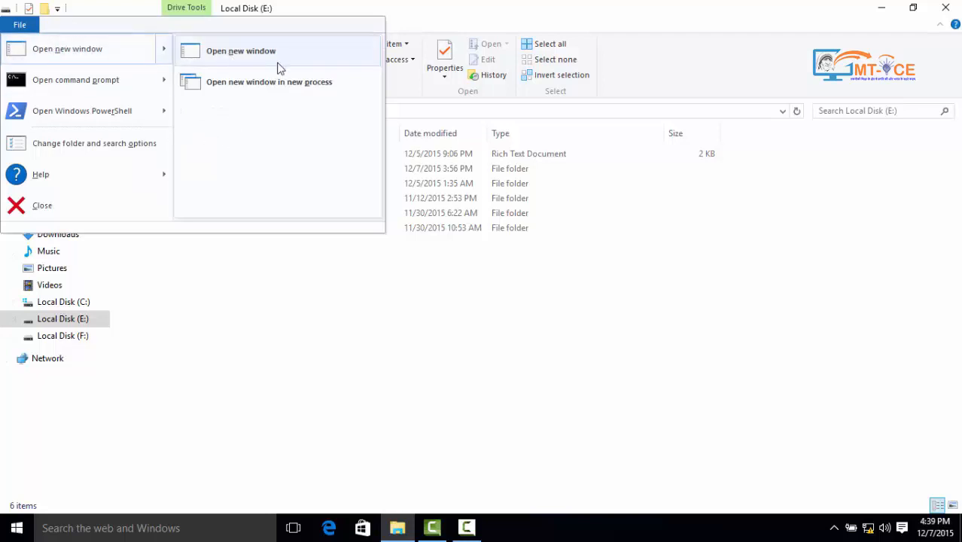
pyautogui.click(236, 80)
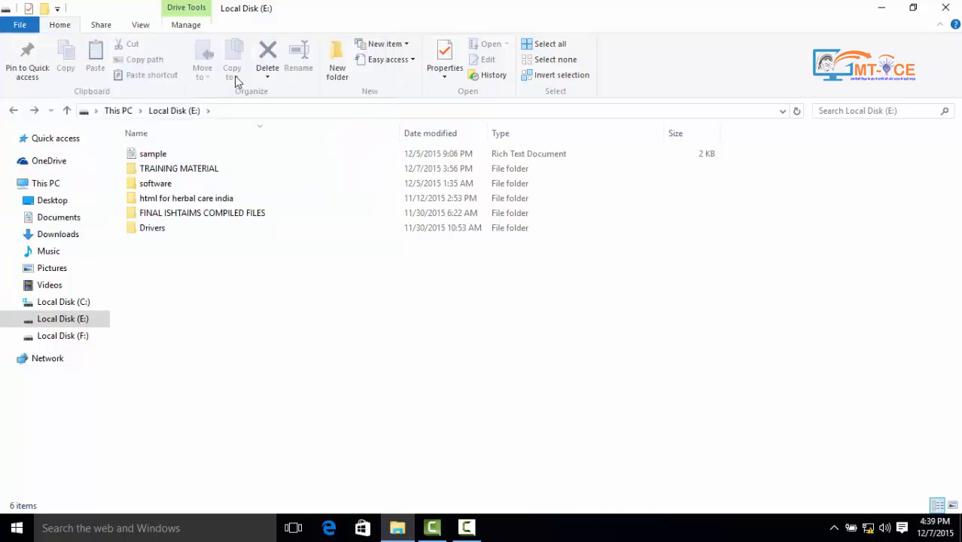
# Open the FINAL ISHTAIMS COMPILED FILES folder in a new window and close that window
pyautogui.click(179, 218)
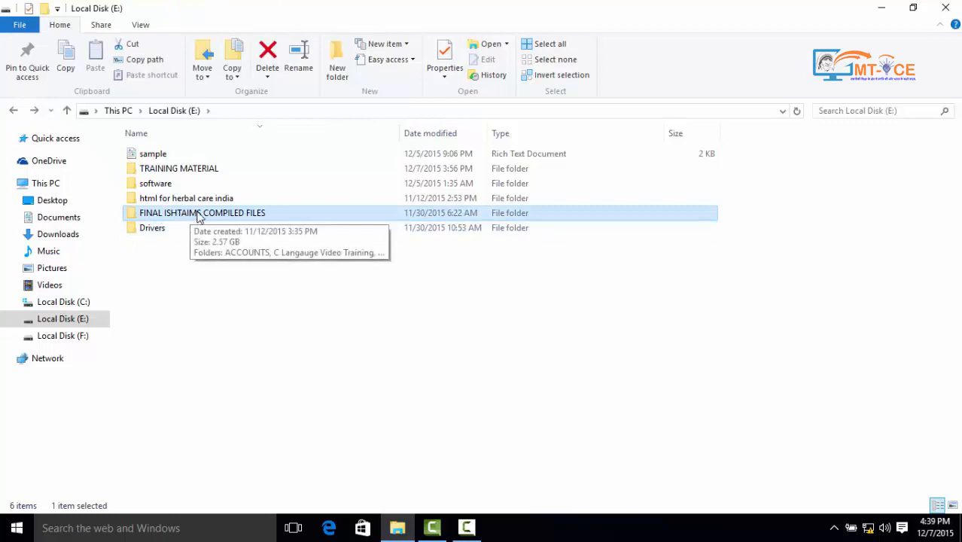
pyautogui.click(29, 30)
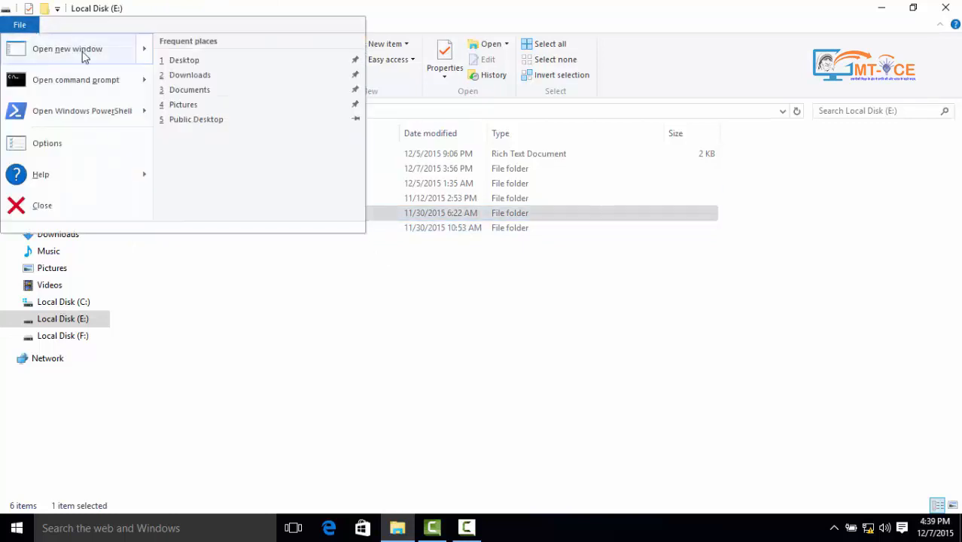
pyautogui.moveTo(86, 58)
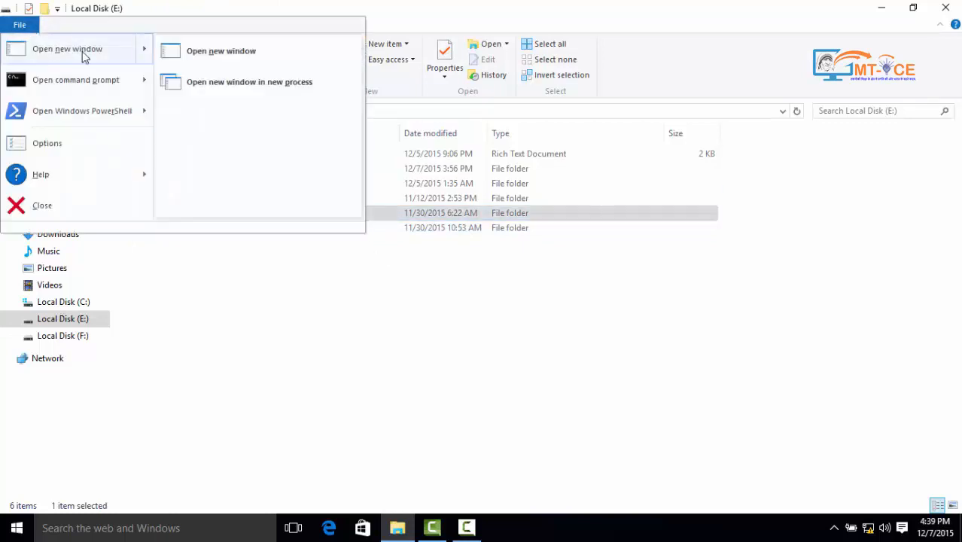
pyautogui.click(207, 53)
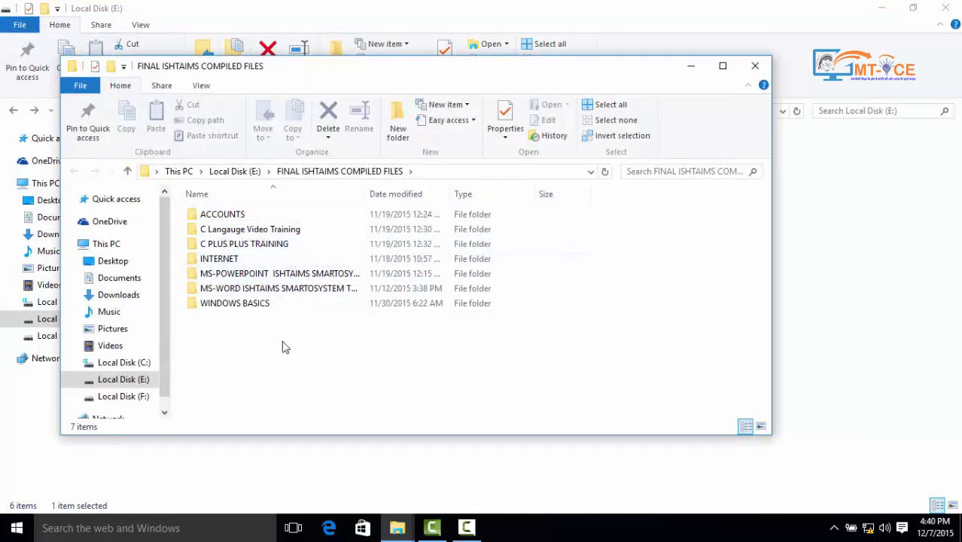
pyautogui.click(756, 68)
# Open the selected folder in a new window in a new process and close that window
pyautogui.click(19, 26)
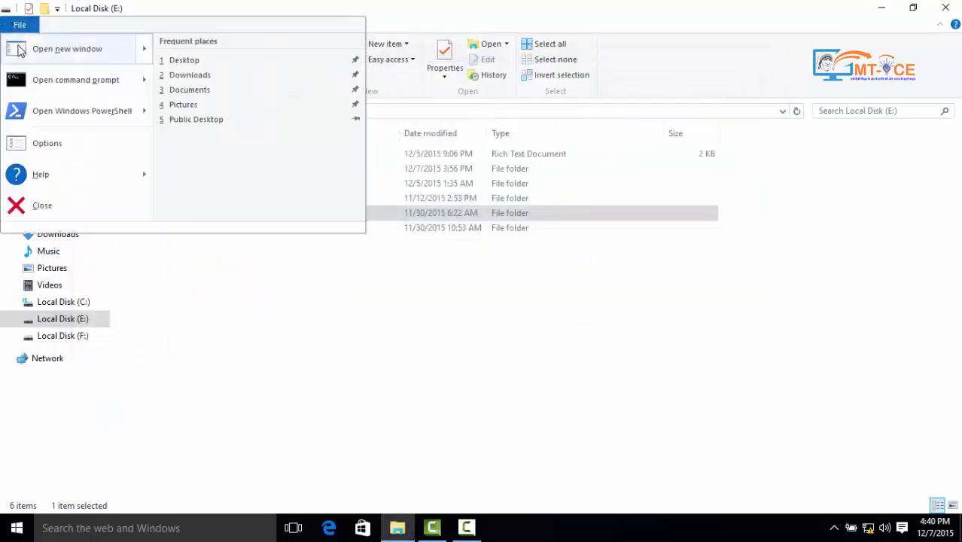
pyautogui.moveTo(20, 51)
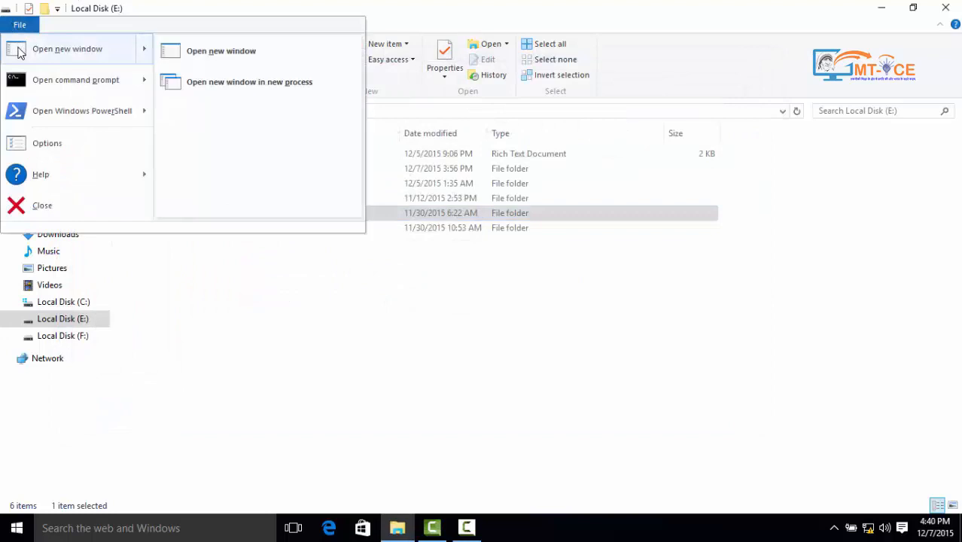
pyautogui.click(246, 91)
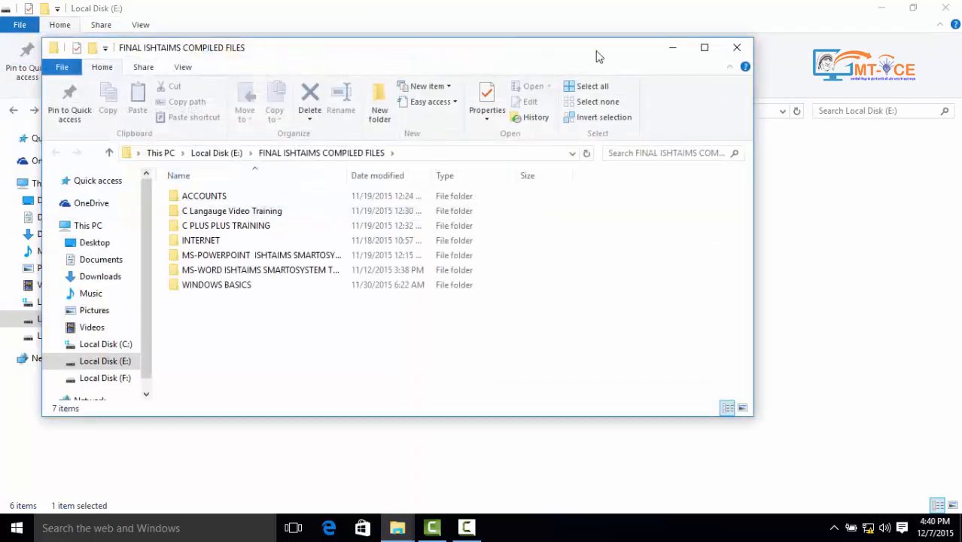
pyautogui.click(737, 48)
pyautogui.click(20, 25)
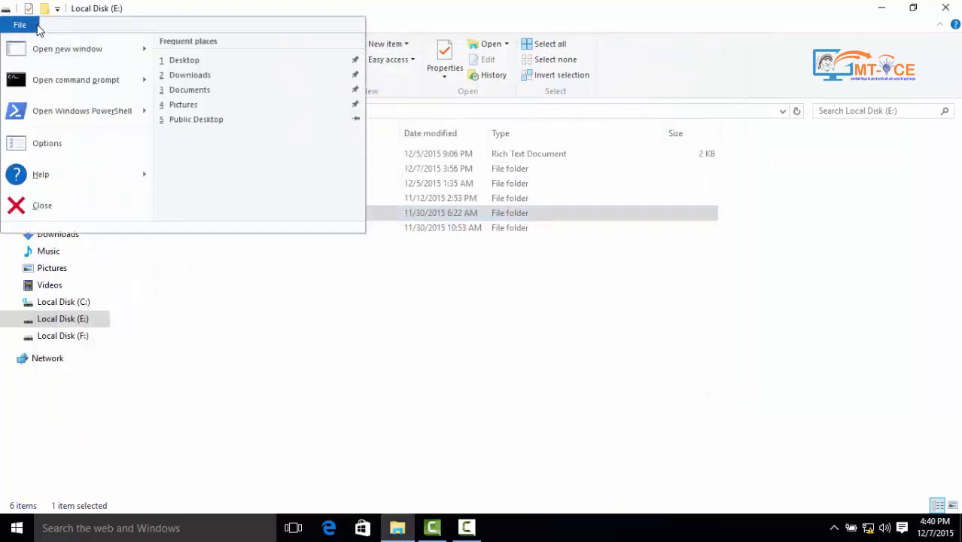
pyautogui.moveTo(53, 85)
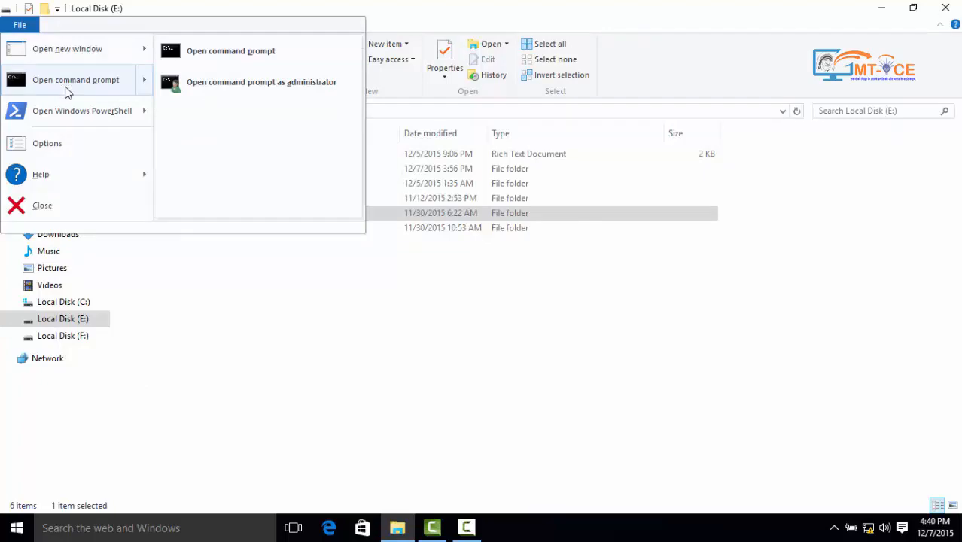
pyautogui.press('Escape')
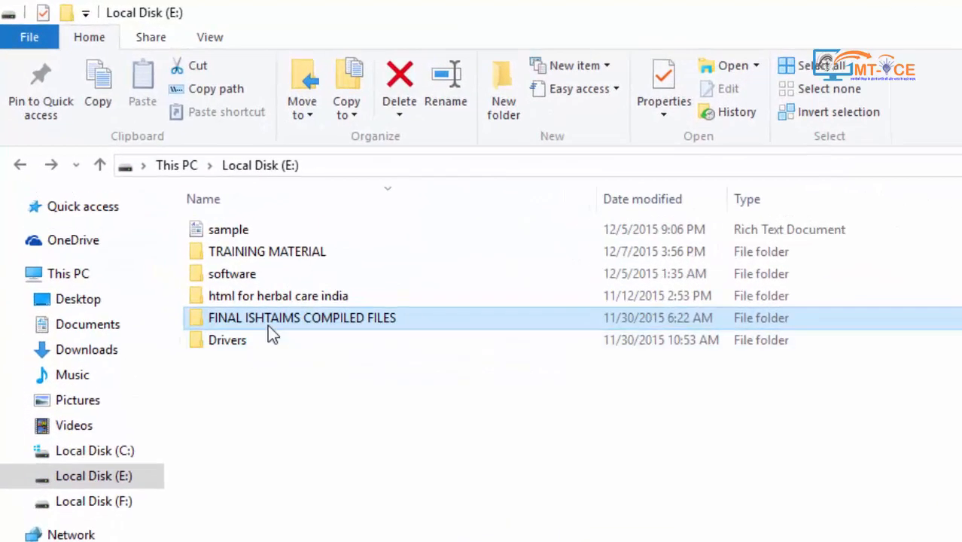
# Open a command prompt in the FINAL ISHTAIMS COMPILED FILES folder, list its contents with DIR *.*, and close the prompt
pyautogui.click(28, 37)
pyautogui.moveTo(50, 122)
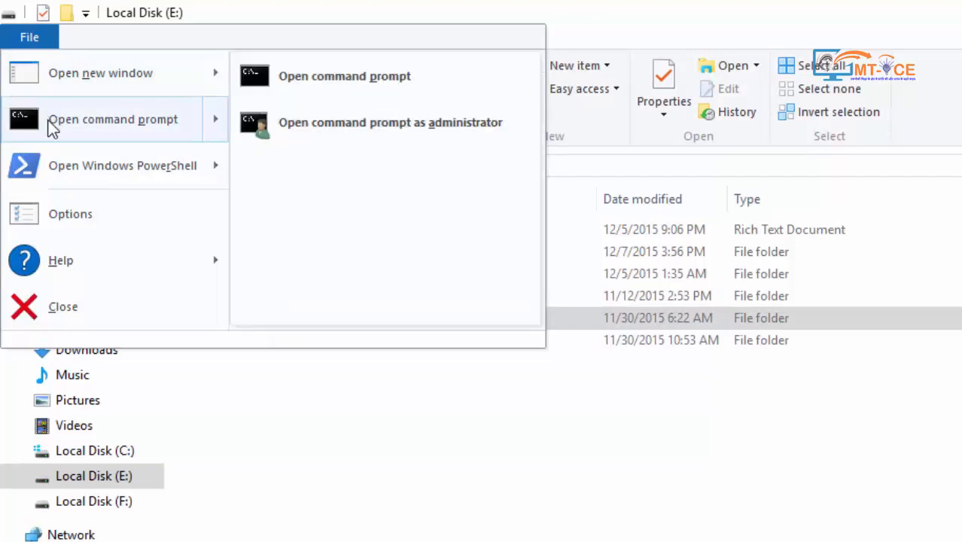
pyautogui.click(301, 79)
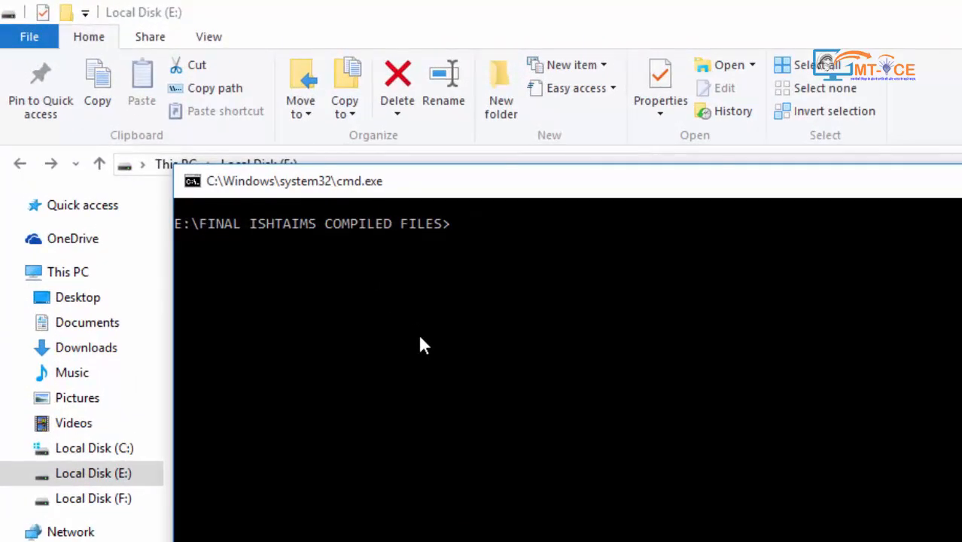
pyautogui.write('DIR')
pyautogui.write('*.*')
pyautogui.press('Return')
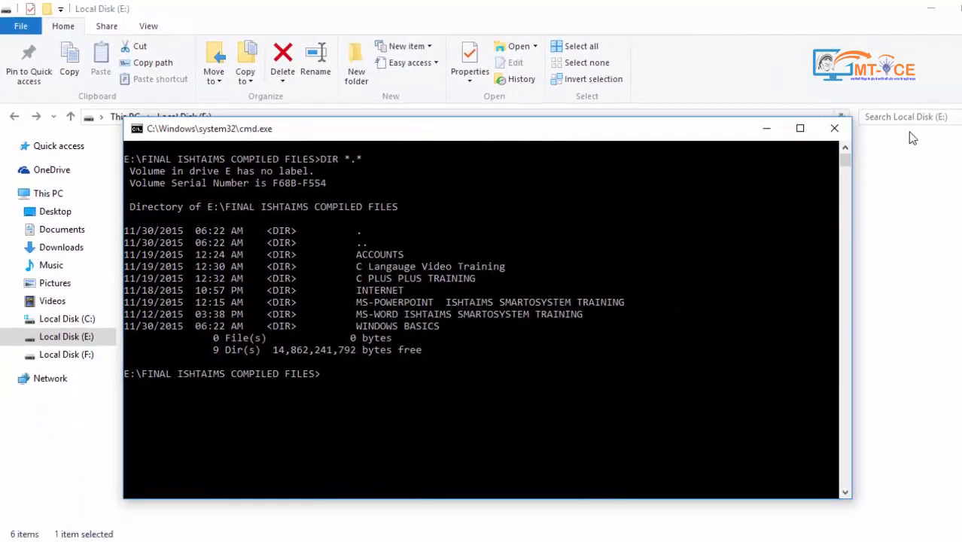
pyautogui.click(834, 130)
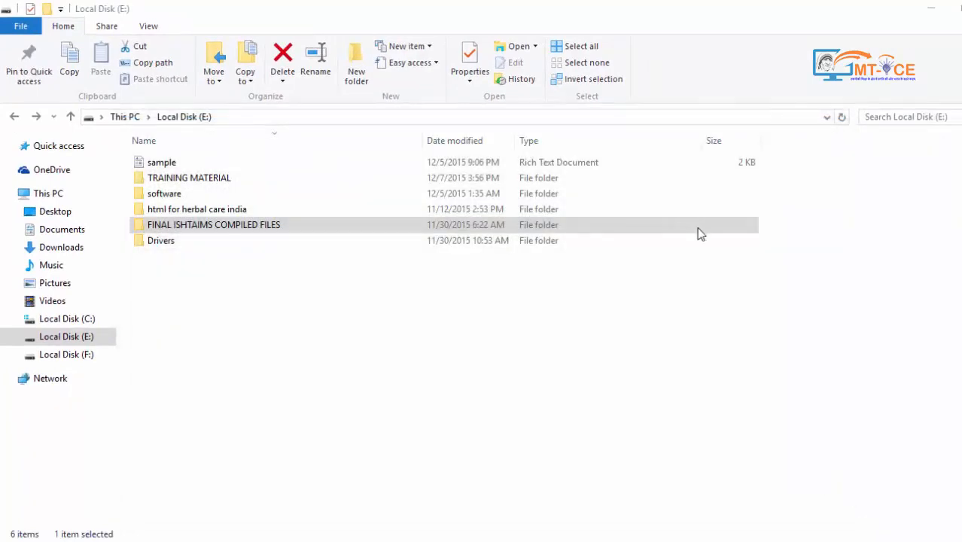
# Open Windows PowerShell in the FINAL ISHTAIMS COMPILED FILES folder and list its contents with DIR
pyautogui.click(21, 27)
pyautogui.moveTo(122, 88)
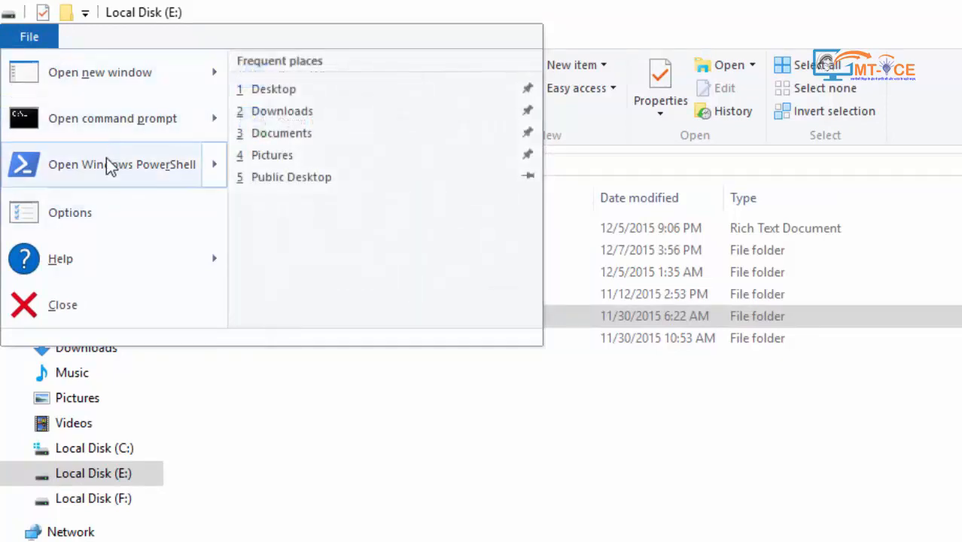
pyautogui.moveTo(105, 170)
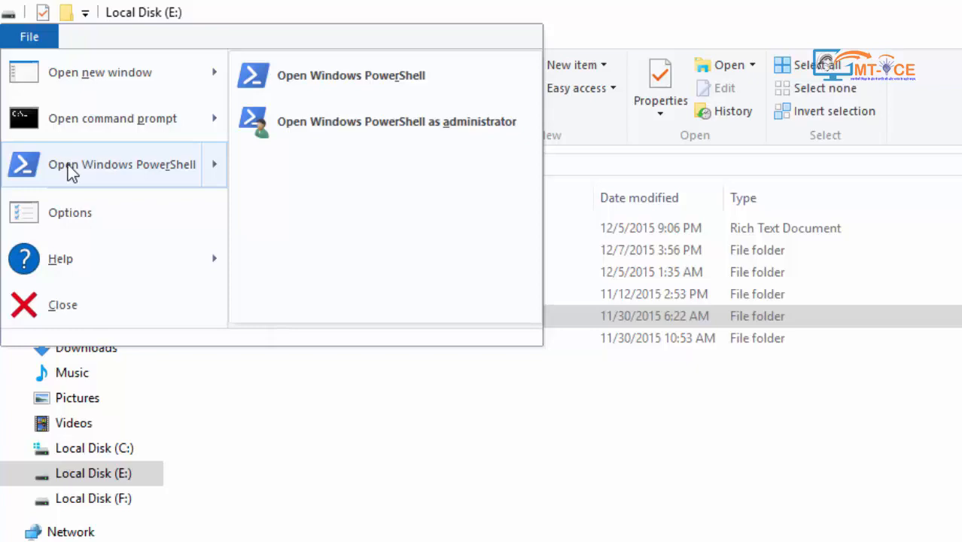
pyautogui.click(370, 78)
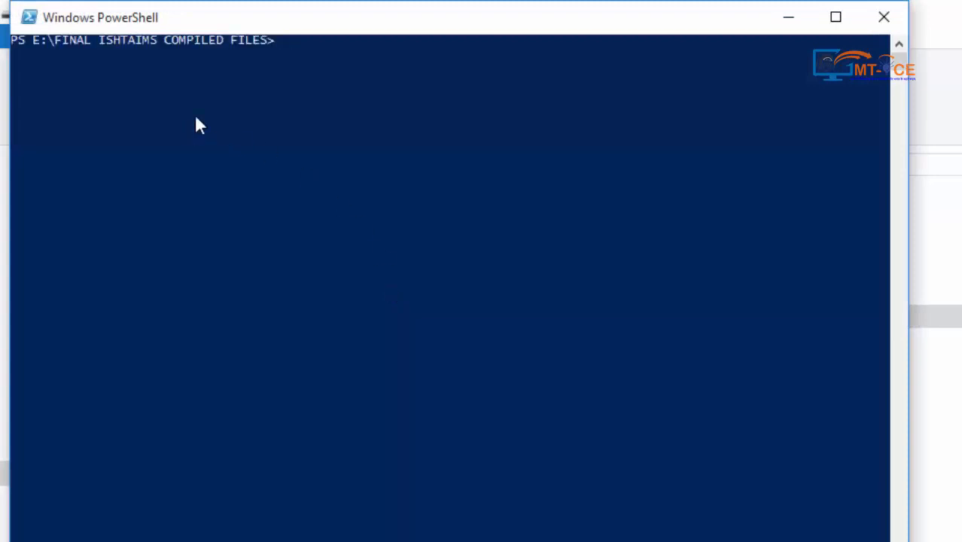
pyautogui.moveTo(263, 32); pyautogui.dragTo(318, 81)
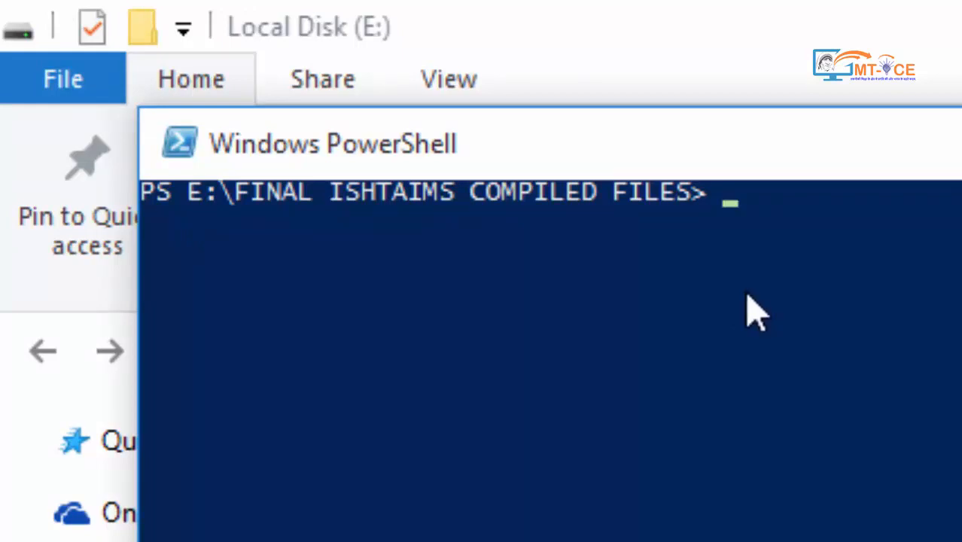
pyautogui.write('D')
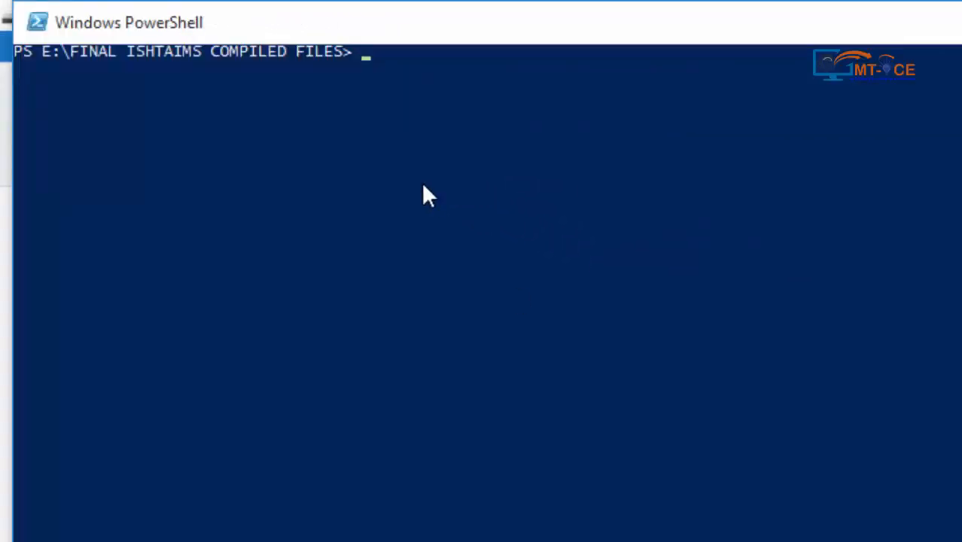
pyautogui.write('IR')
pyautogui.press('Return')
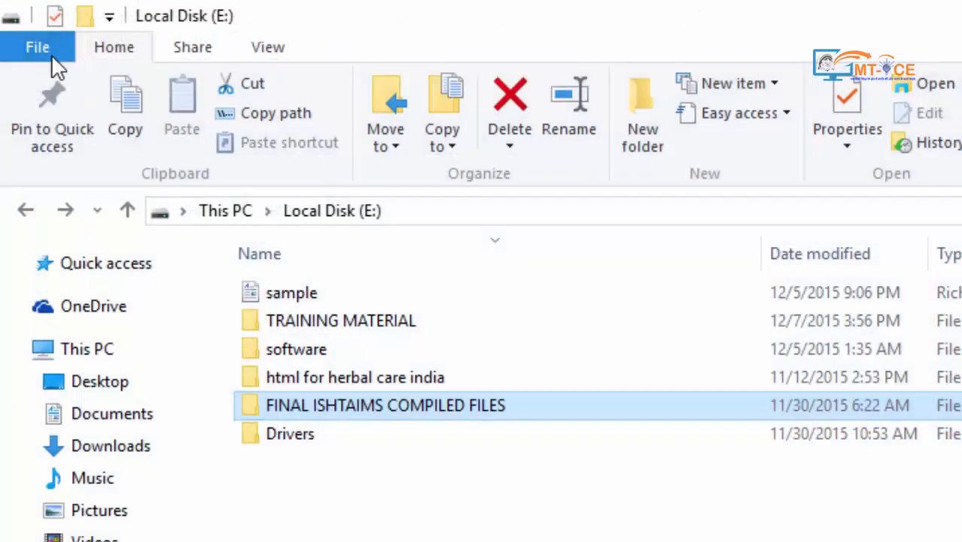
pyautogui.click(34, 47)
pyautogui.moveTo(245, 218)
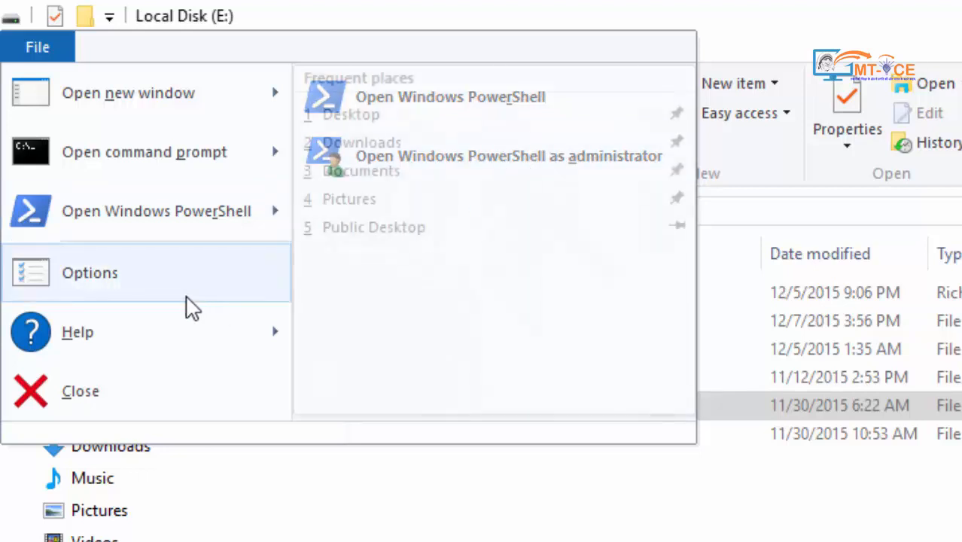
pyautogui.click(38, 47)
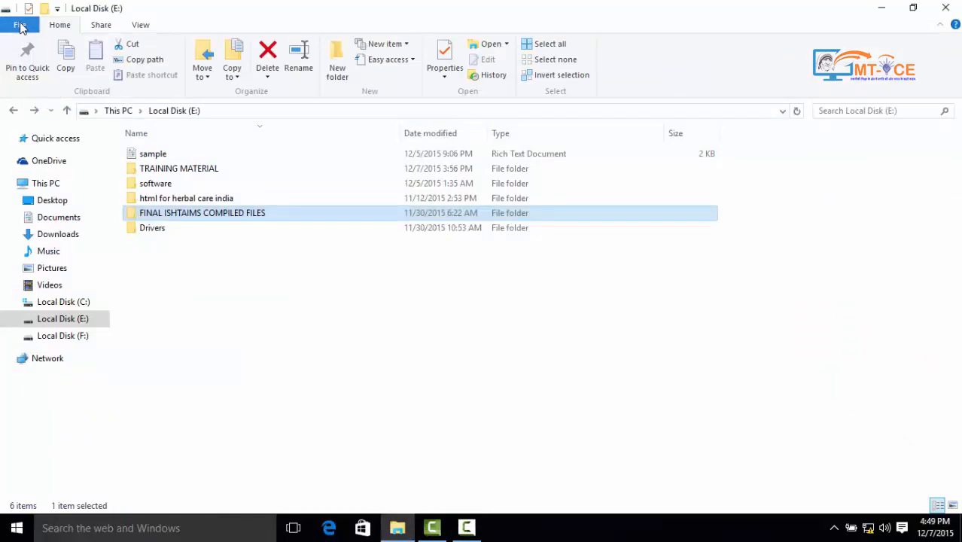
# Open Folder Options, try opening each folder in its own window, and return to opening each folder in the same window
pyautogui.click(21, 26)
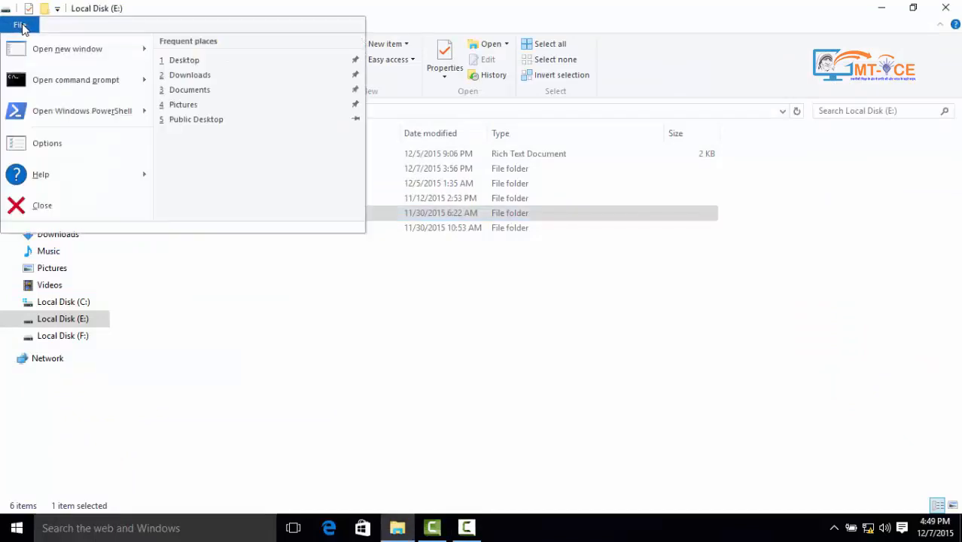
pyautogui.click(40, 144)
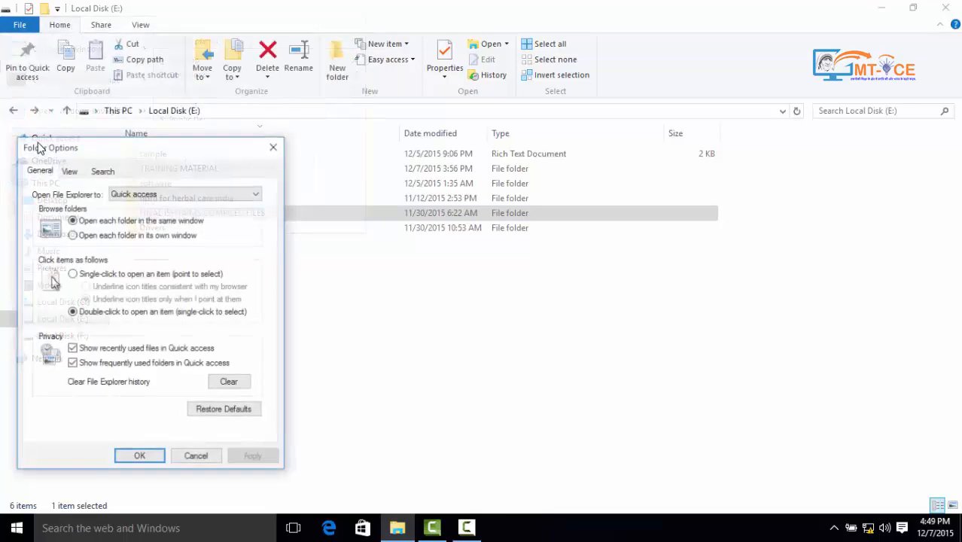
pyautogui.moveTo(77, 151); pyautogui.dragTo(200, 133)
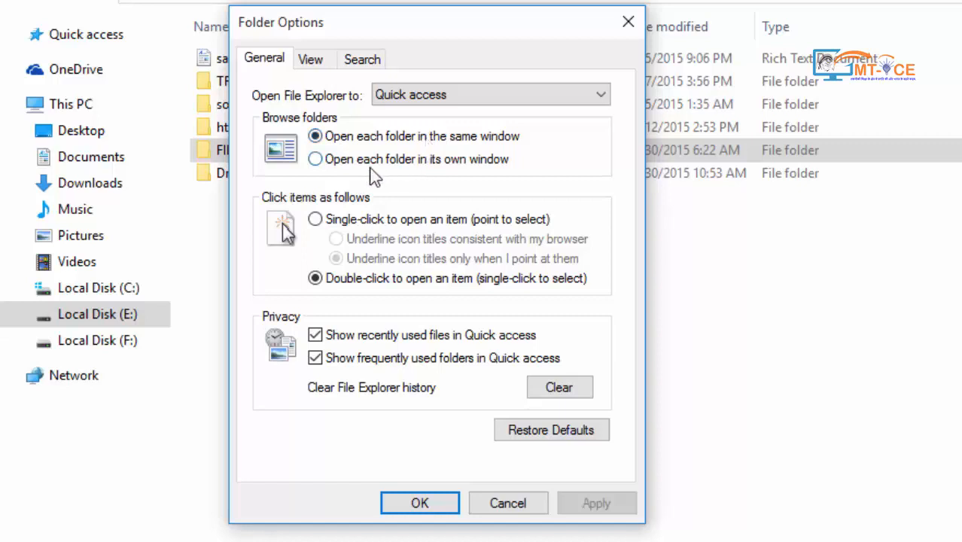
pyautogui.click(351, 160)
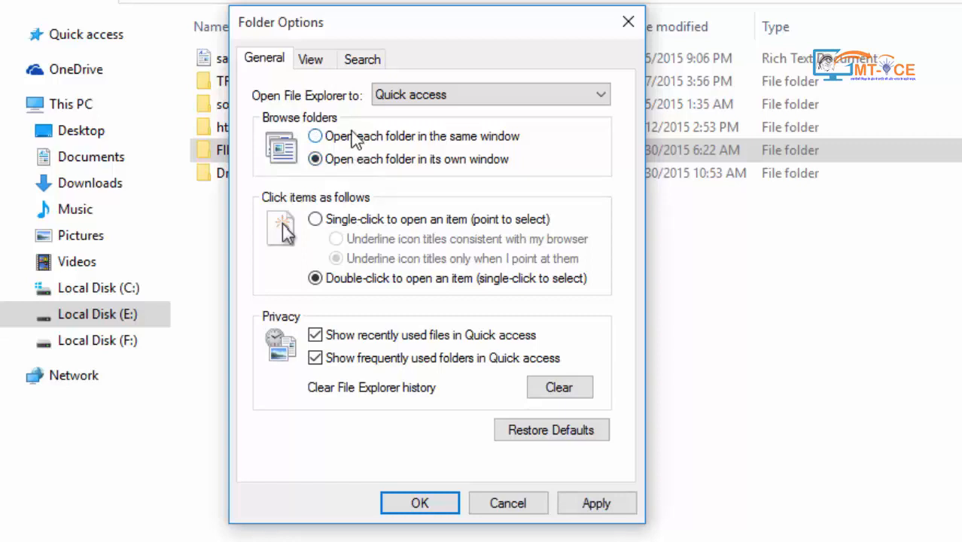
pyautogui.click(351, 139)
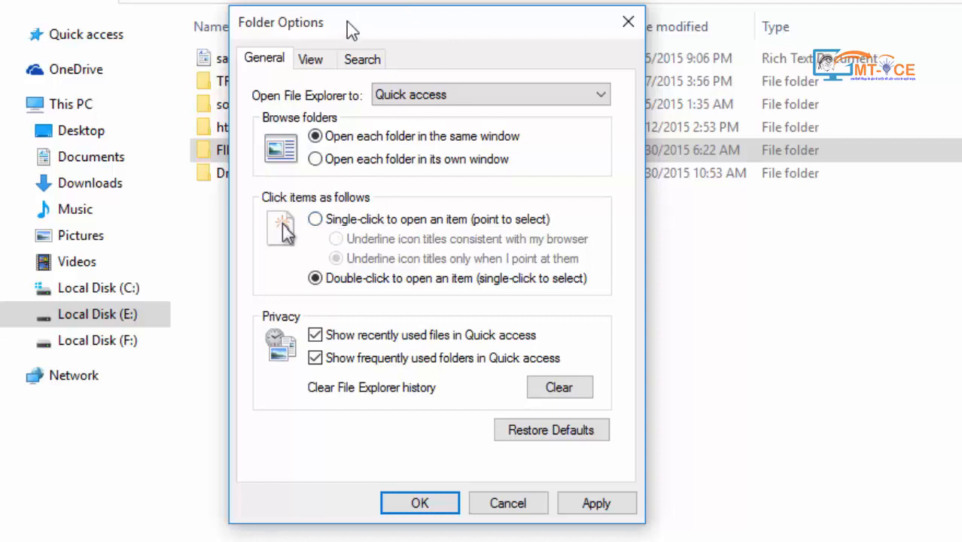
# Try single-click to open an item, return to double-click to open an item, and close Folder Options
pyautogui.moveTo(346, 22); pyautogui.dragTo(597, 94)
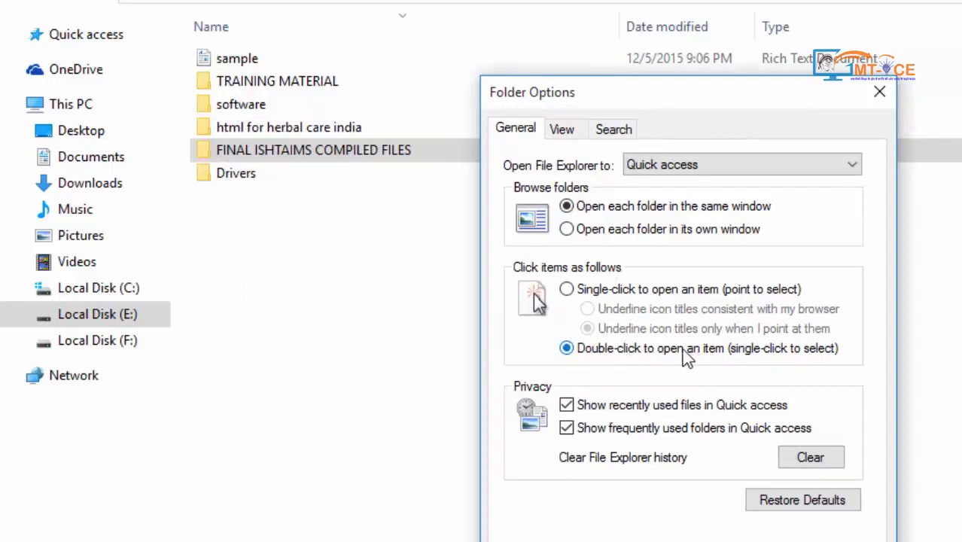
pyautogui.click(637, 293)
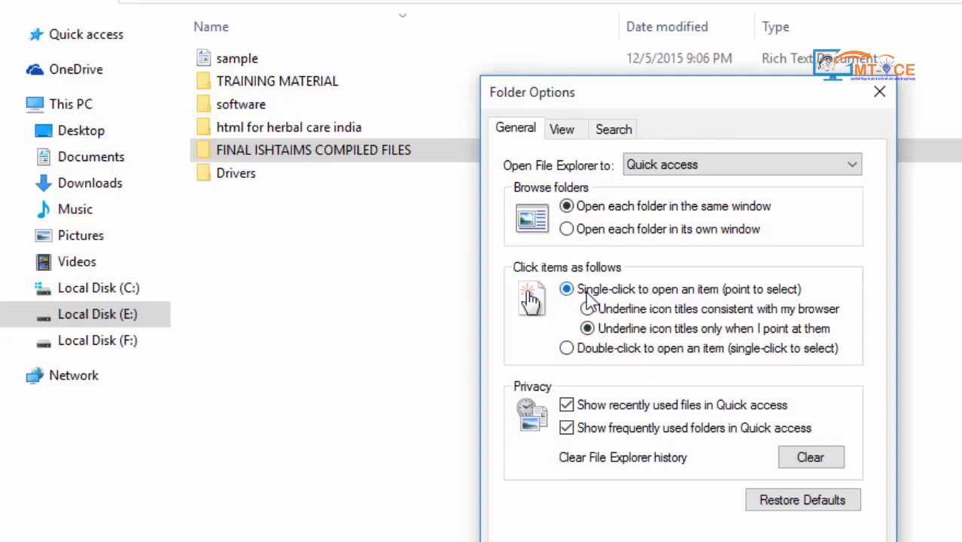
pyautogui.click(572, 350)
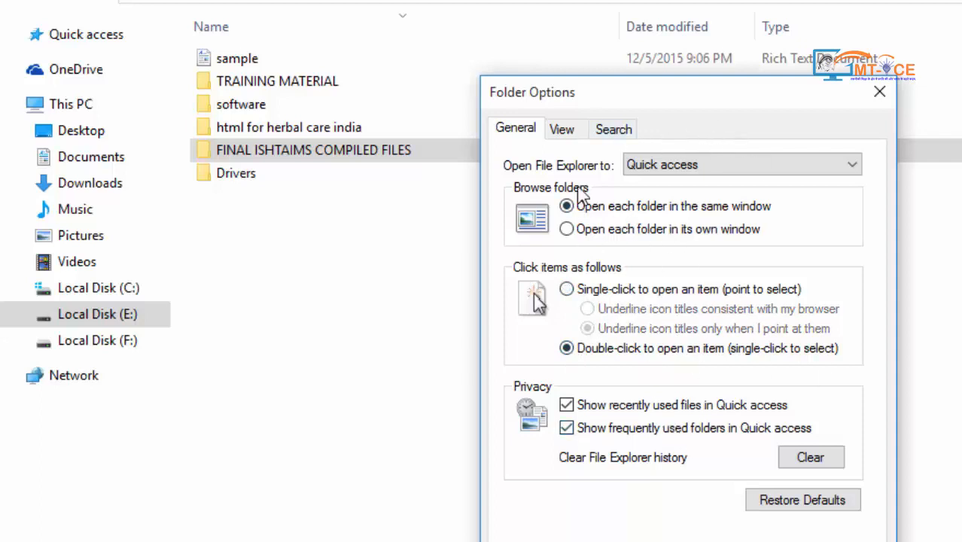
pyautogui.click(648, 534)
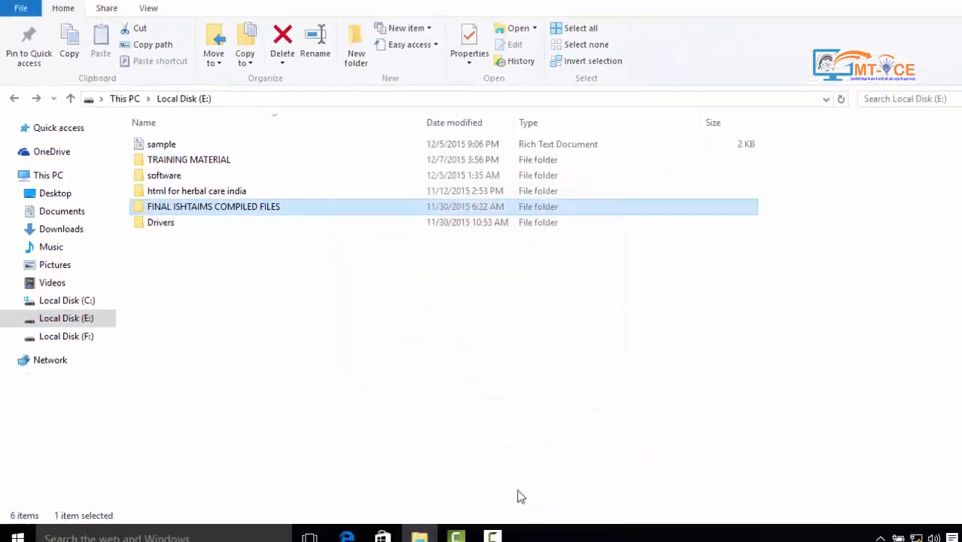
pyautogui.click(20, 8)
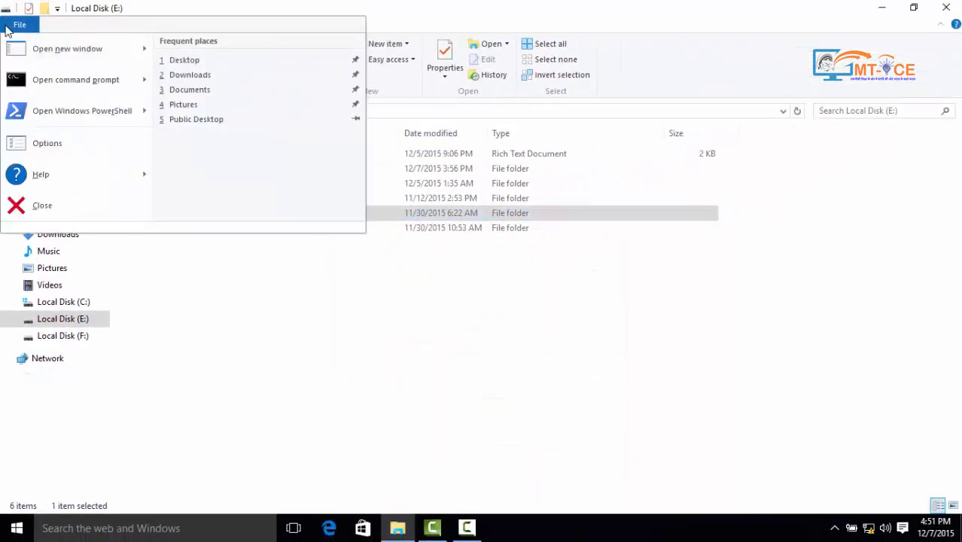
pyautogui.moveTo(16, 167)
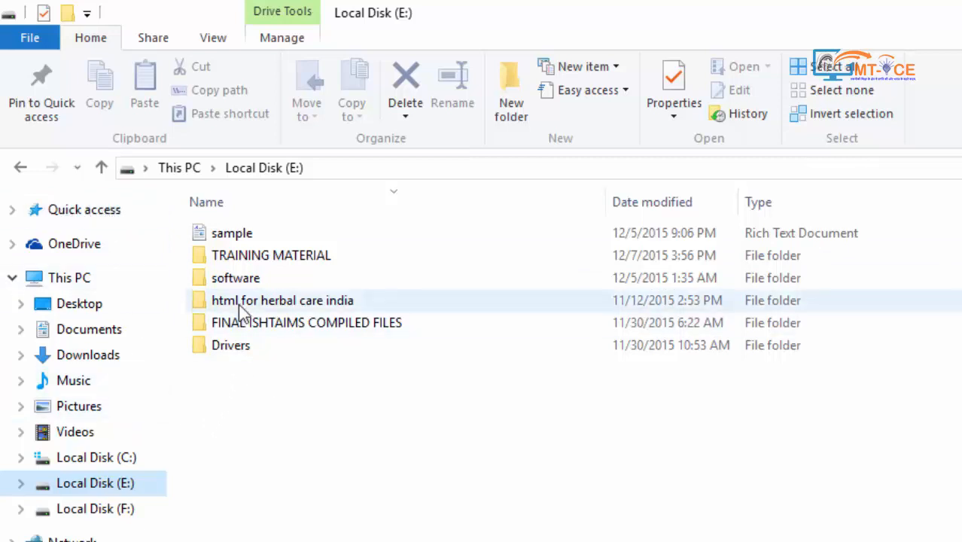
# Pin the FINAL ISHTAIMS COMPILED FILES folder to Quick access and expand Quick access to show its pinned folders
pyautogui.click(238, 327)
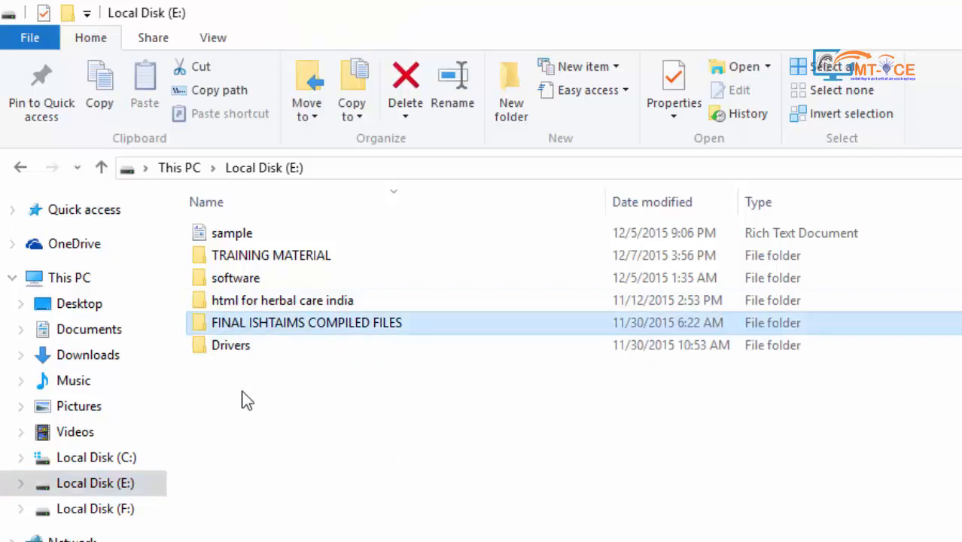
pyautogui.click(53, 80)
pyautogui.click(75, 218)
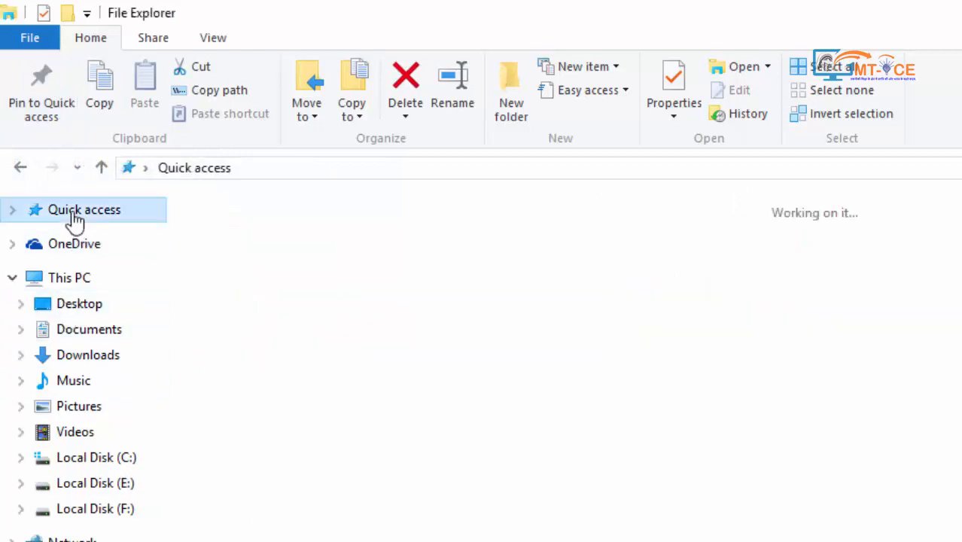
pyautogui.click(11, 213)
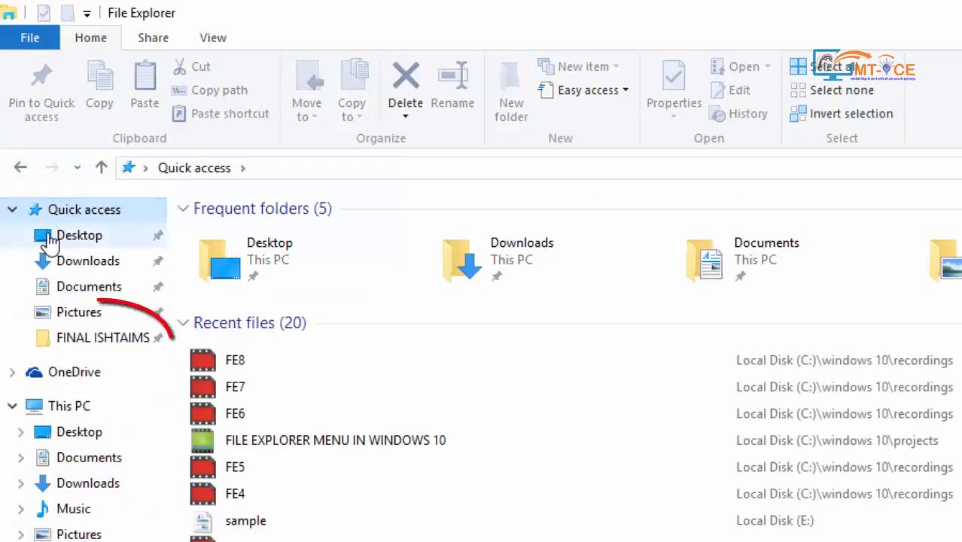
# Unpin the FINAL ISHTAIMS COMPILED FILES folder from Quick access and go back to Local Disk (E:)
pyautogui.rightClick(95, 337)
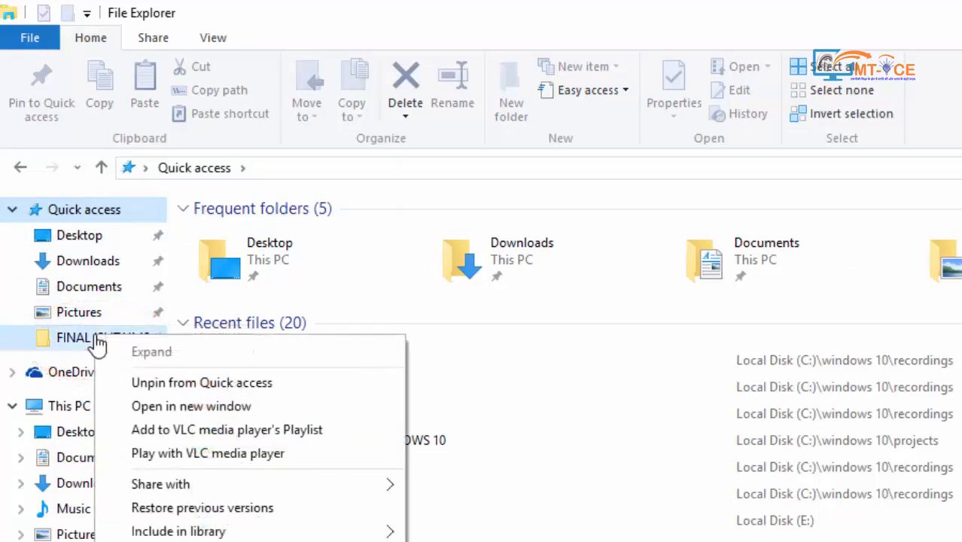
pyautogui.click(165, 383)
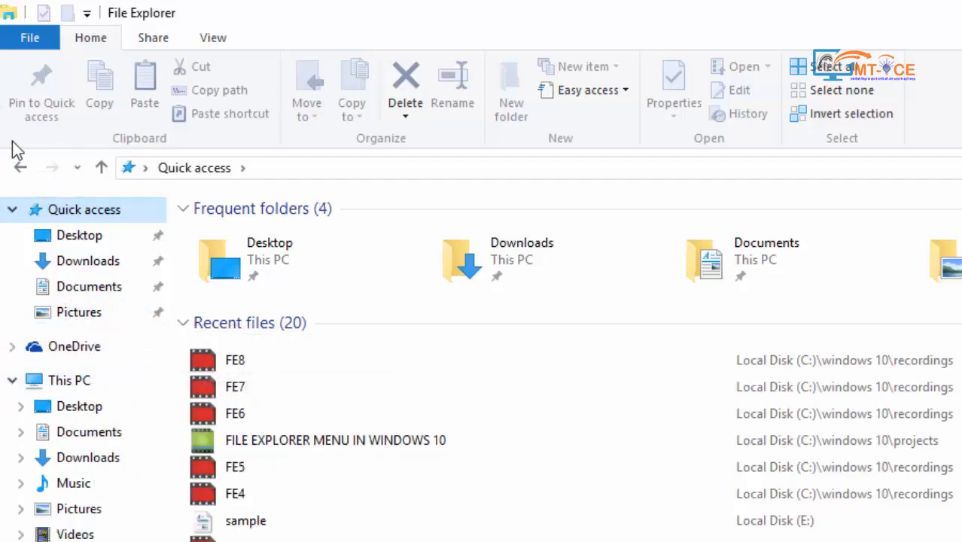
pyautogui.click(18, 167)
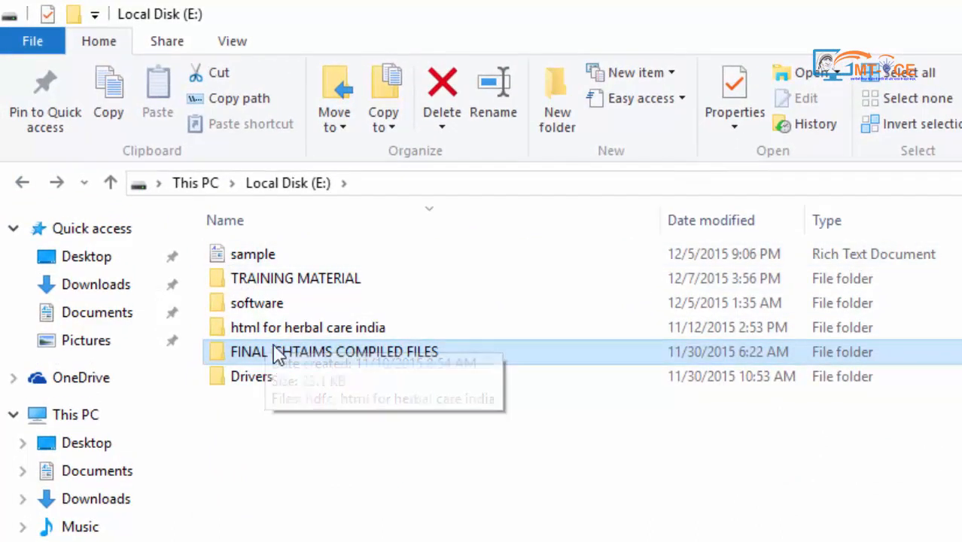
# Copy the sample document and paste the copy into the same location on Local Disk (E:)
pyautogui.click(258, 261)
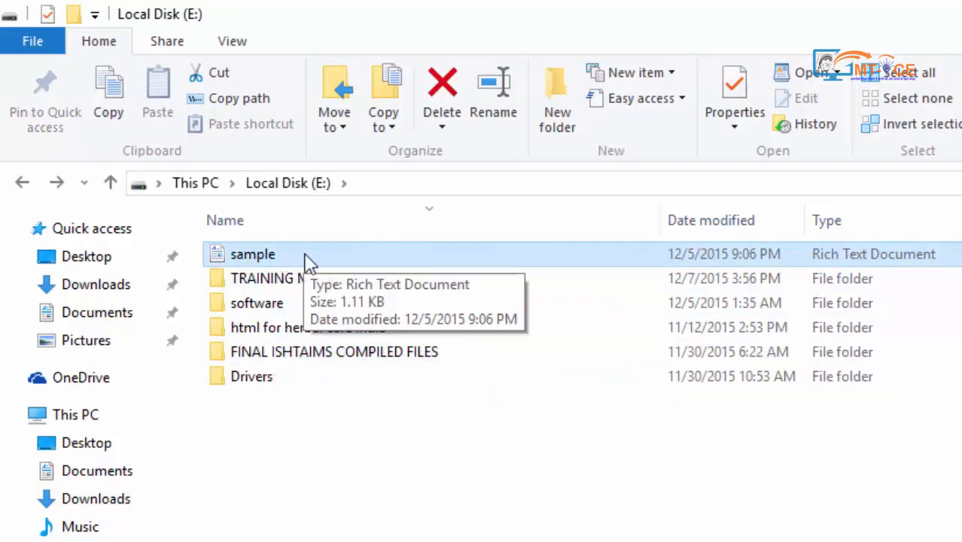
pyautogui.click(124, 105)
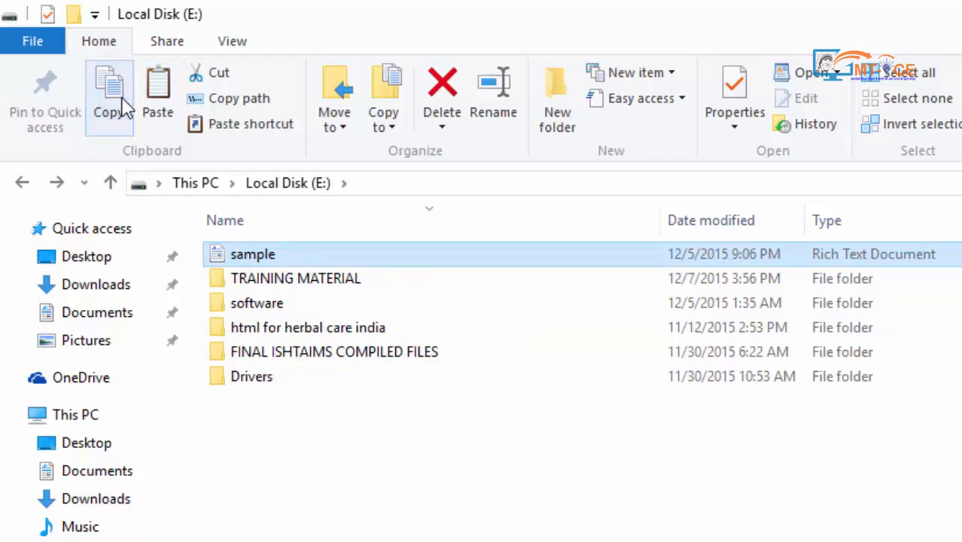
pyautogui.click(349, 469)
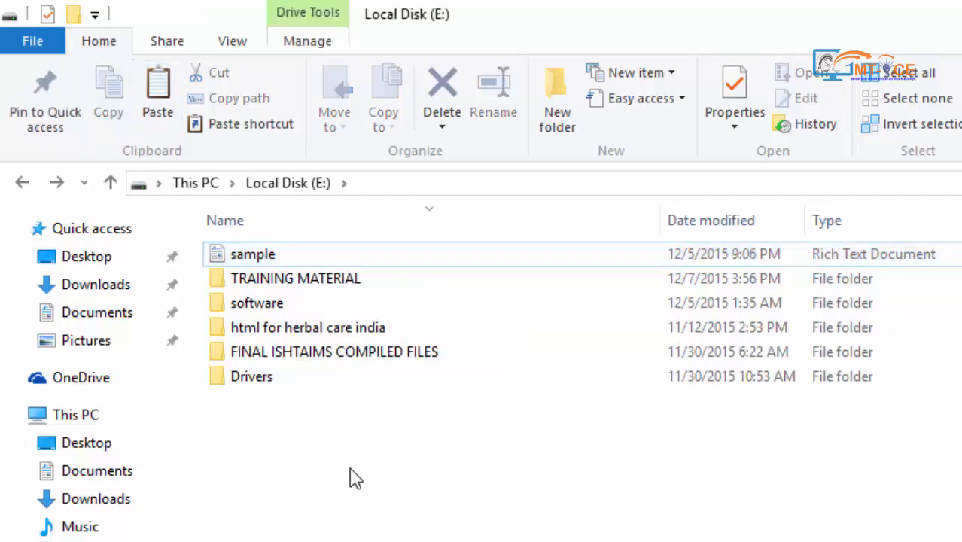
pyautogui.click(159, 92)
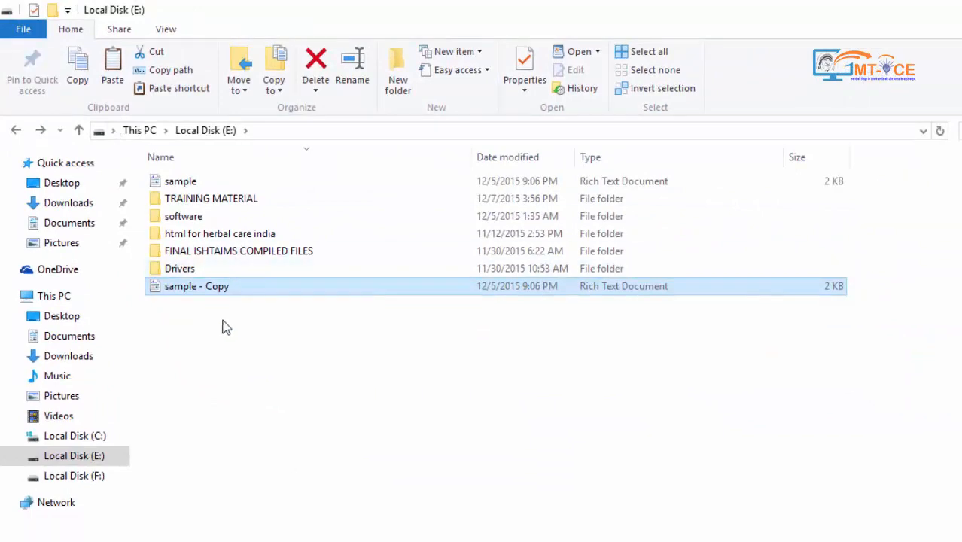
# Paste the copied sample document onto the Desktop
pyautogui.click(76, 456)
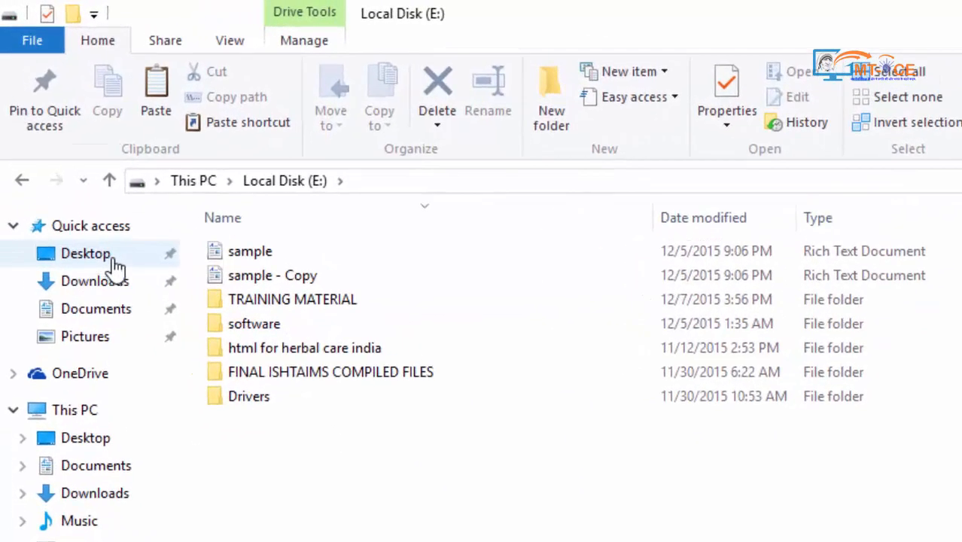
pyautogui.click(115, 261)
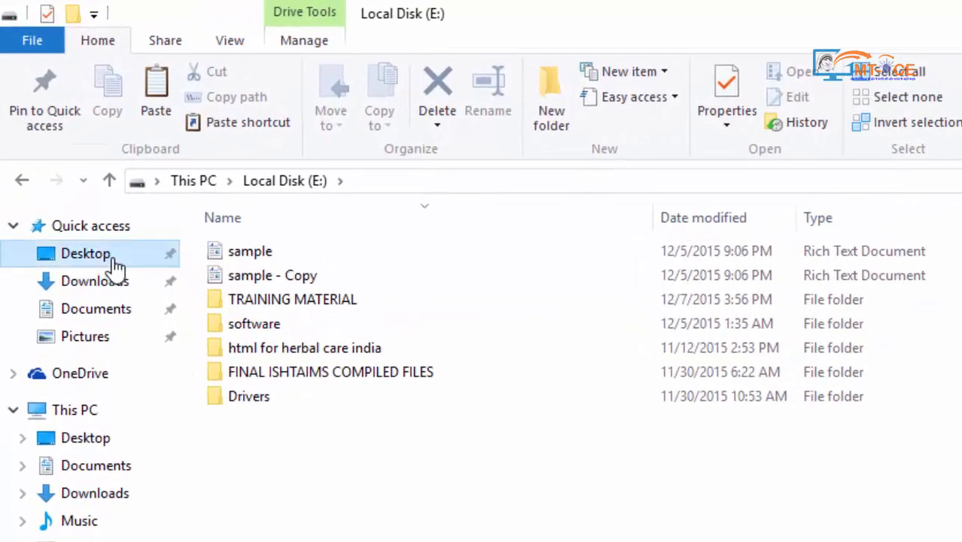
pyautogui.click(164, 105)
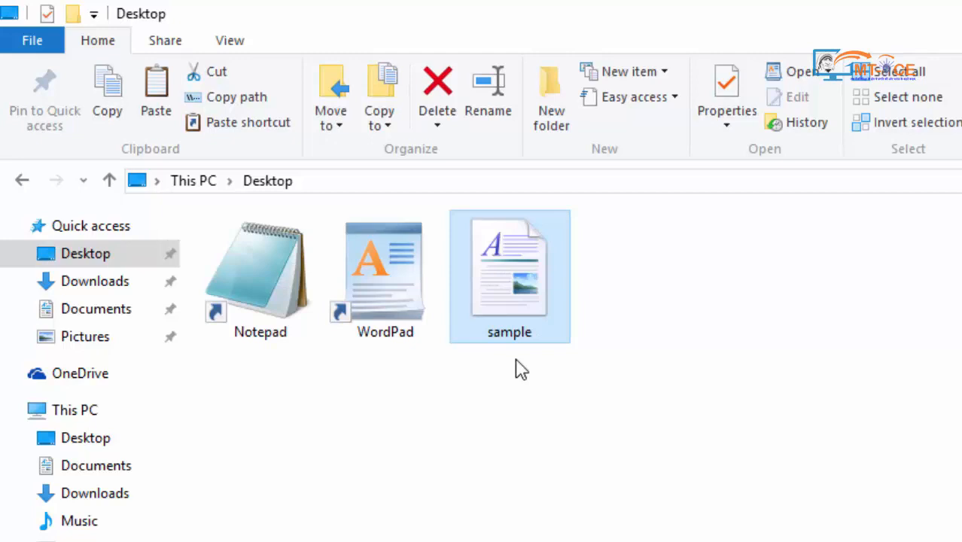
# Move the mytext file from Documents to Local Disk (E:) by cutting and pasting it
pyautogui.click(86, 541)
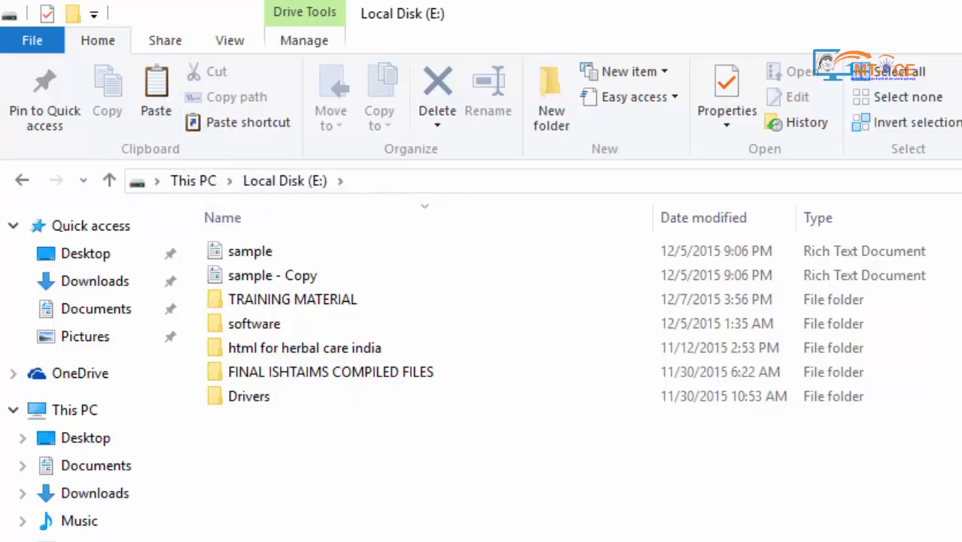
pyautogui.click(118, 312)
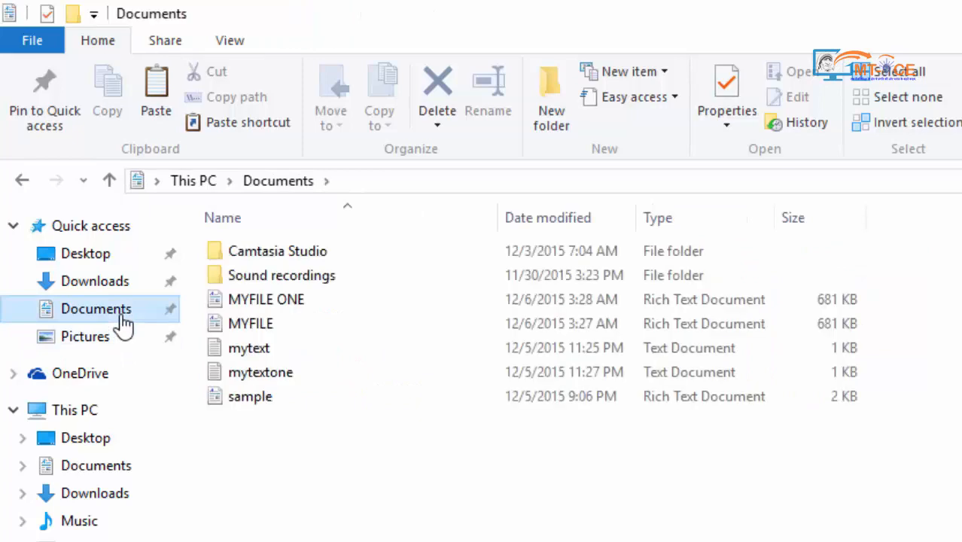
pyautogui.click(243, 346)
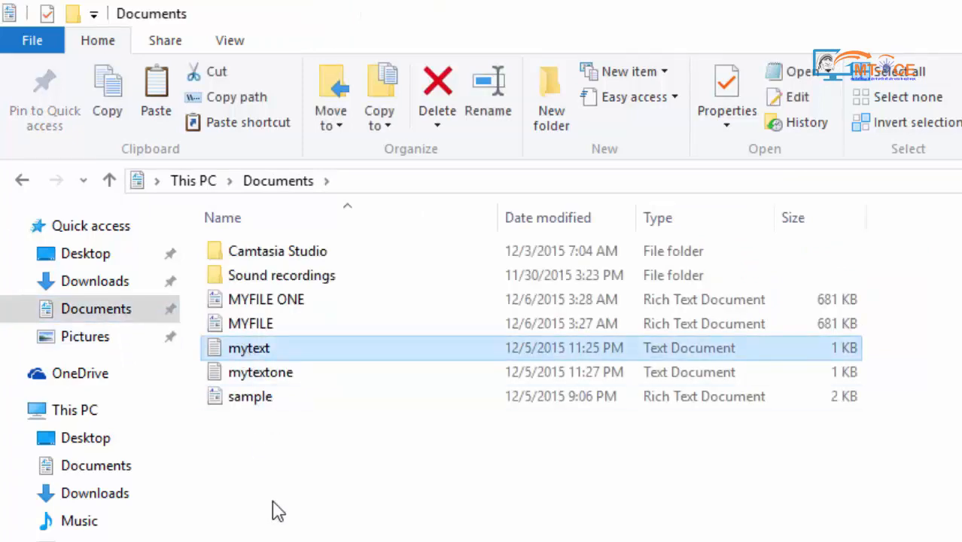
pyautogui.click(216, 78)
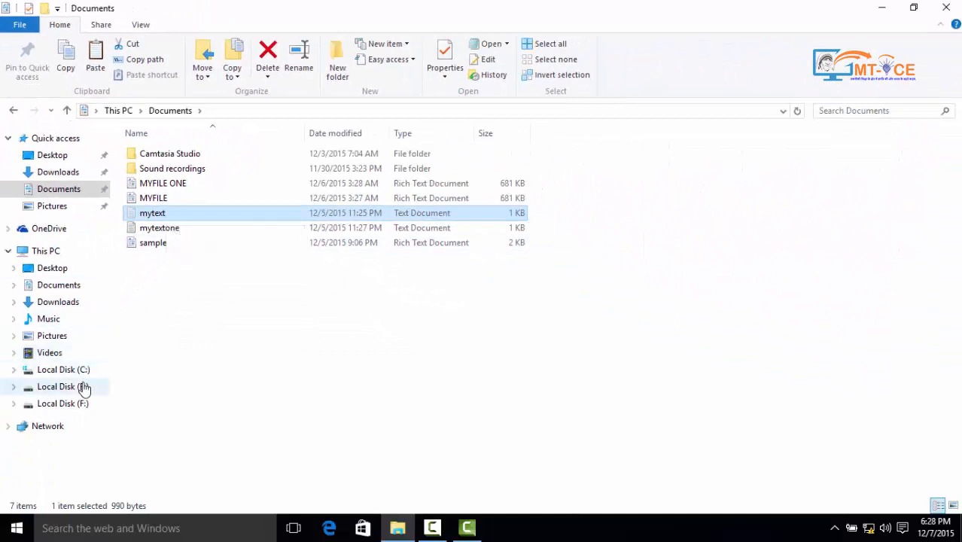
pyautogui.click(60, 386)
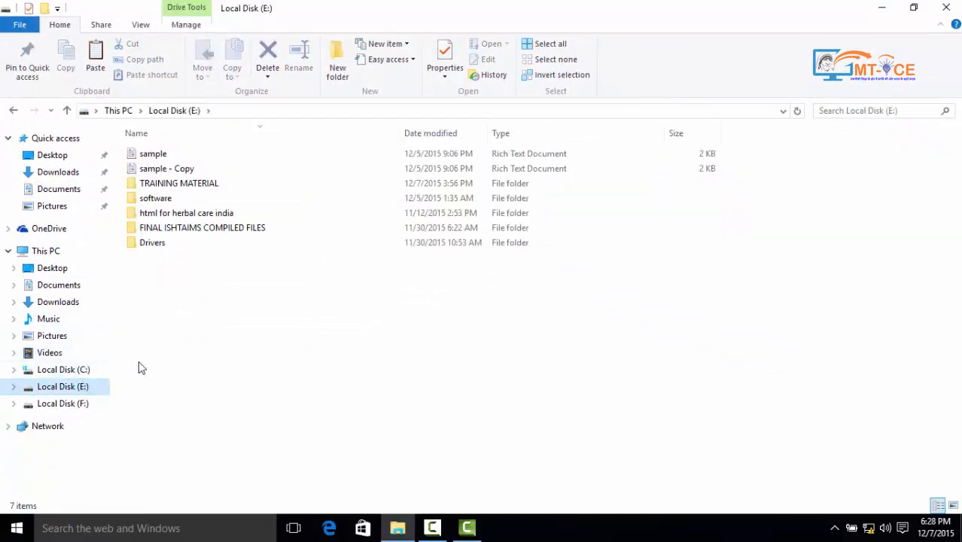
pyautogui.click(95, 61)
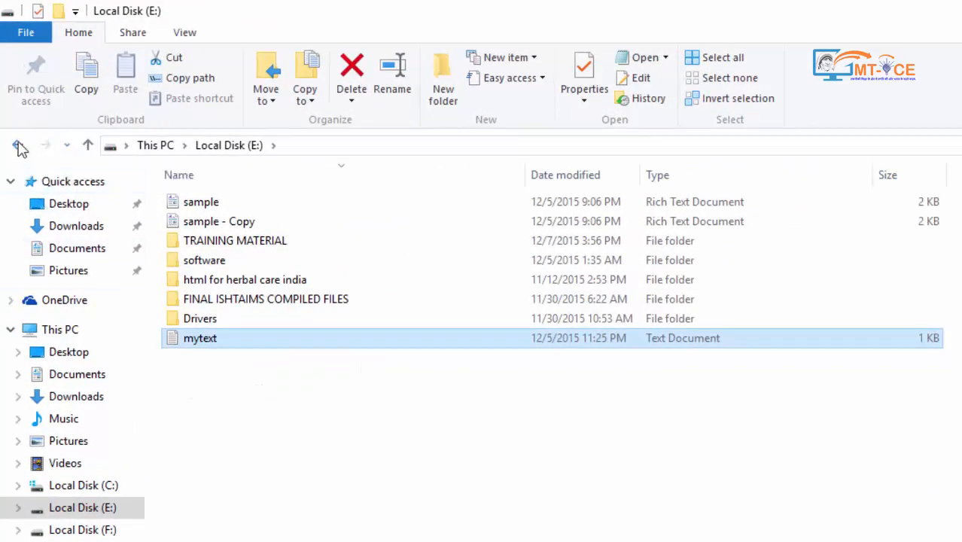
# Check the Documents folder for the moved mytext file, return to Local Disk (E:), and clear the selection
pyautogui.click(19, 145)
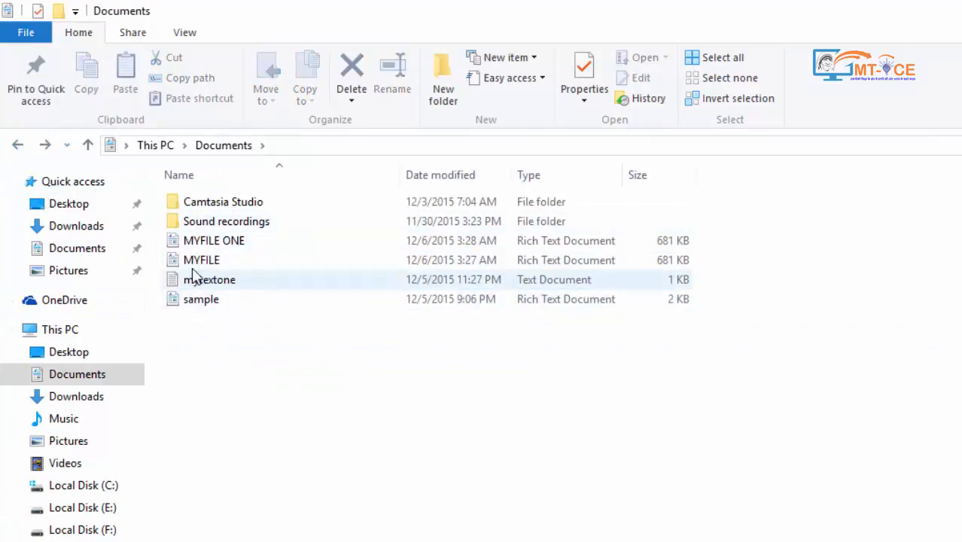
pyautogui.click(46, 147)
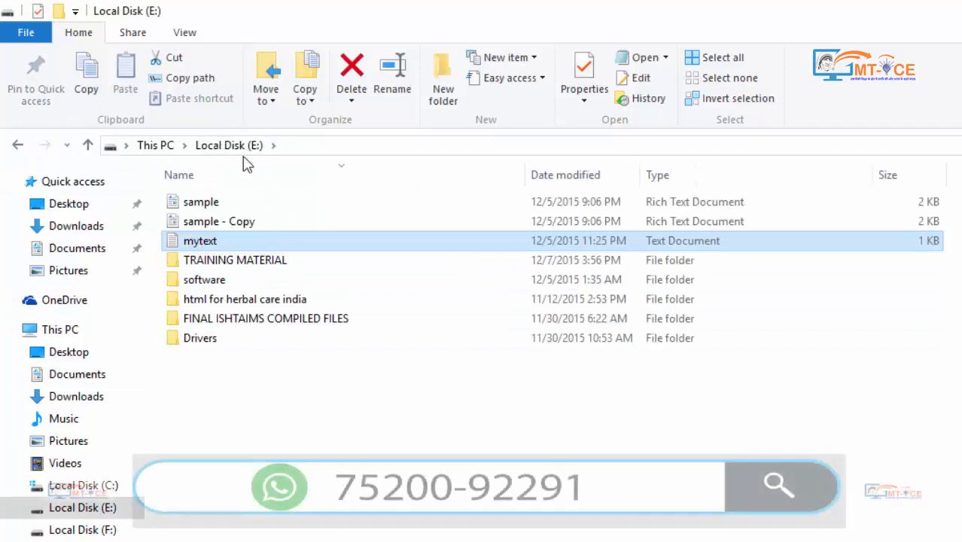
pyautogui.click(260, 451)
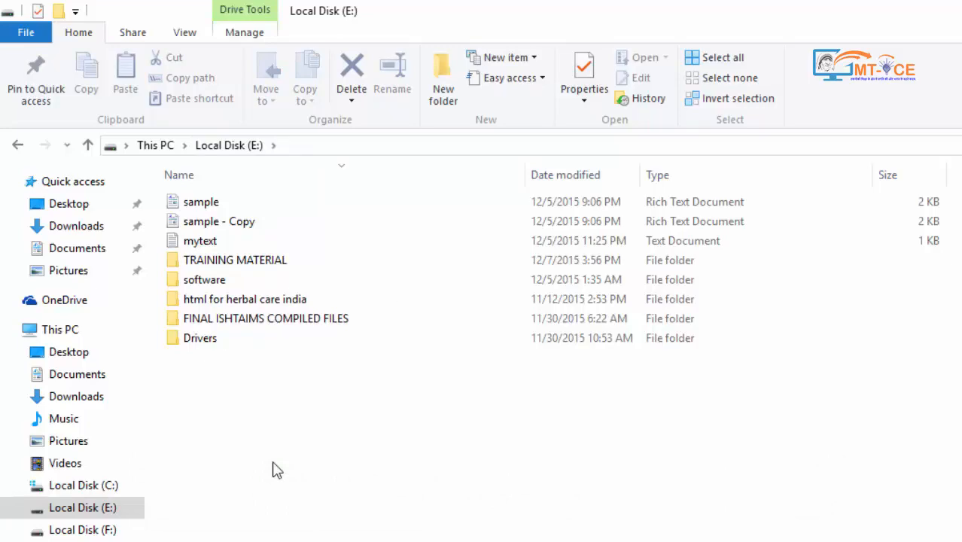
# Copy the path of the TRAINING MATERIAL folder on Local Disk (E:)
pyautogui.press('t')
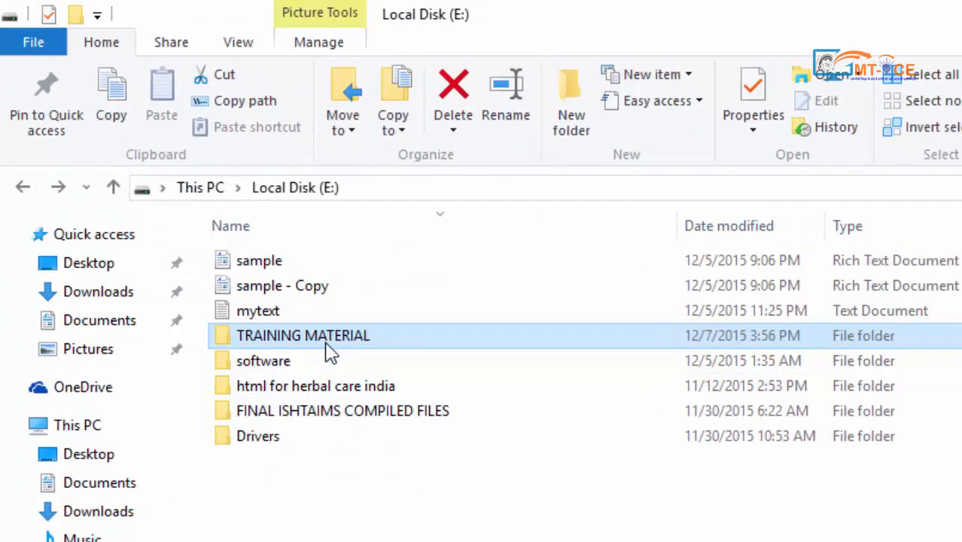
pyautogui.moveTo(322, 352)
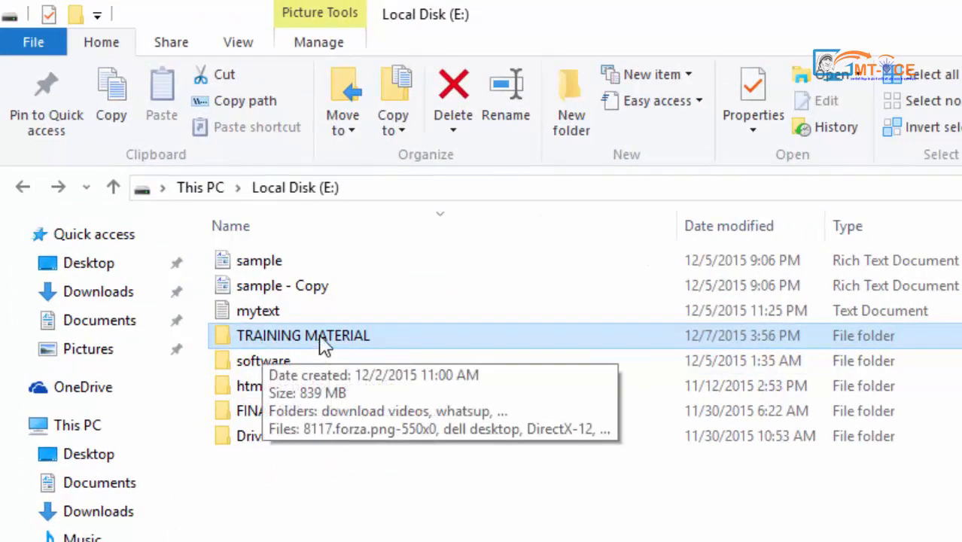
pyautogui.keyDown('ctrl'); pyautogui.click(274, 344); pyautogui.keyUp('ctrl')
pyautogui.click(272, 342)
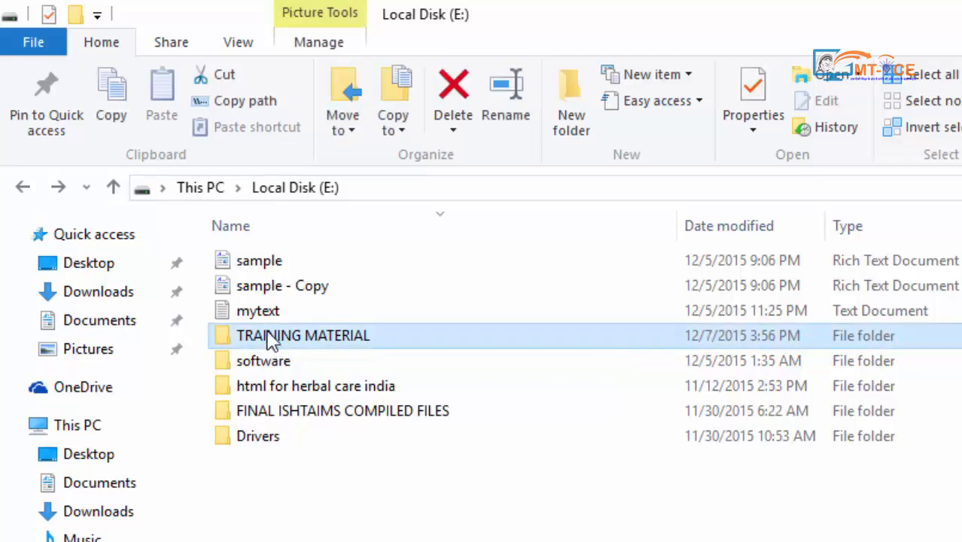
pyautogui.click(251, 108)
# Open Notepad and paste the copied path of the TRAINING MATERIAL folder into a blank document
pyautogui.press('super')
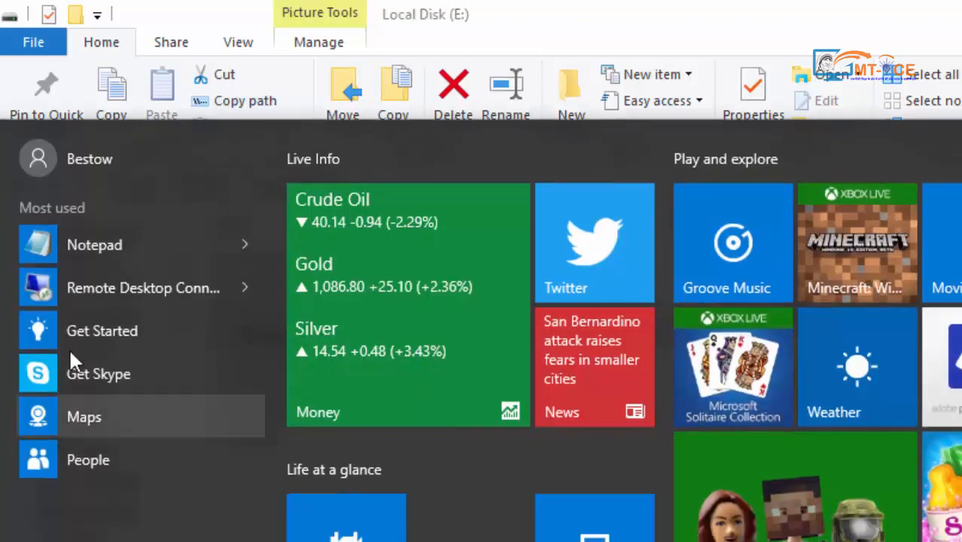
pyautogui.click(80, 249)
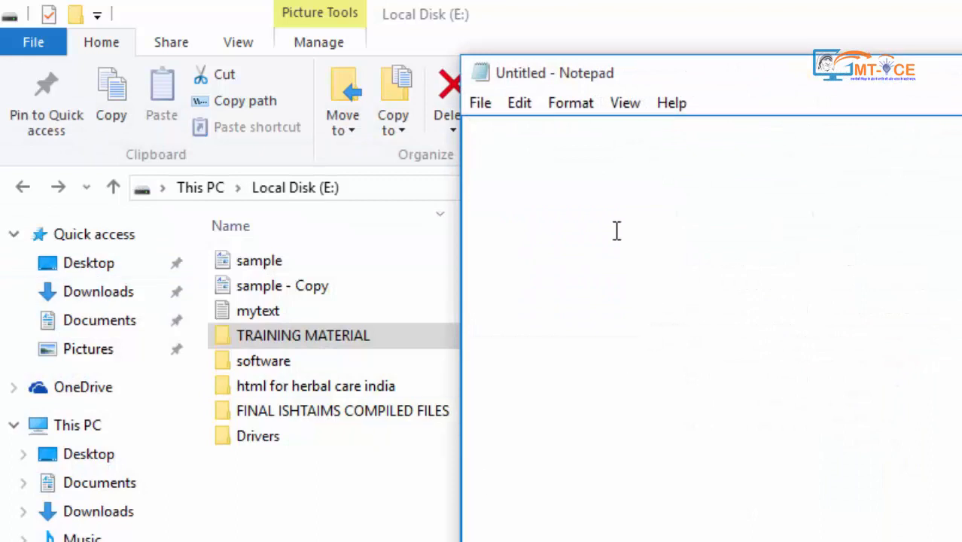
pyautogui.rightClick(612, 218)
pyautogui.click(662, 320)
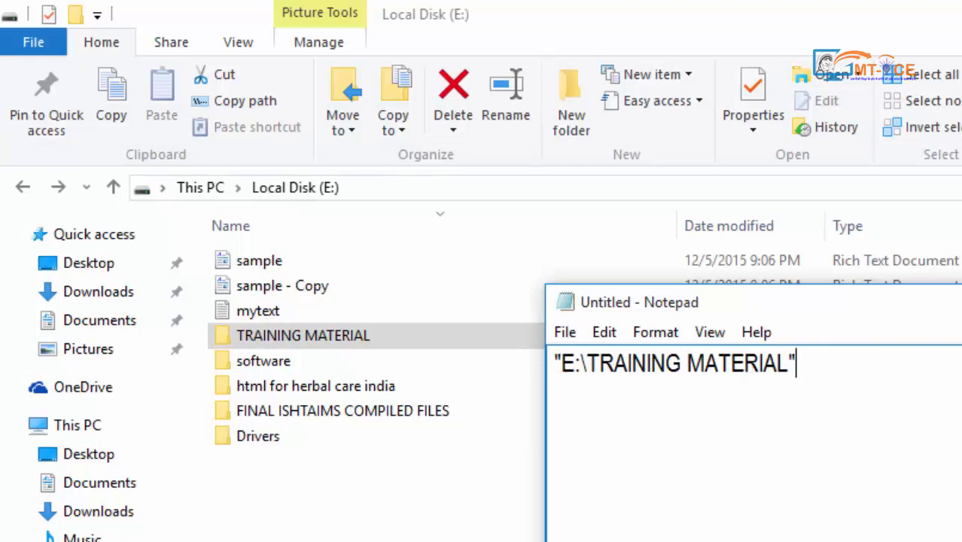
# Return to the Local Disk (E:) window and display its full path in editable form
pyautogui.click(382, 504)
pyautogui.click(397, 195)
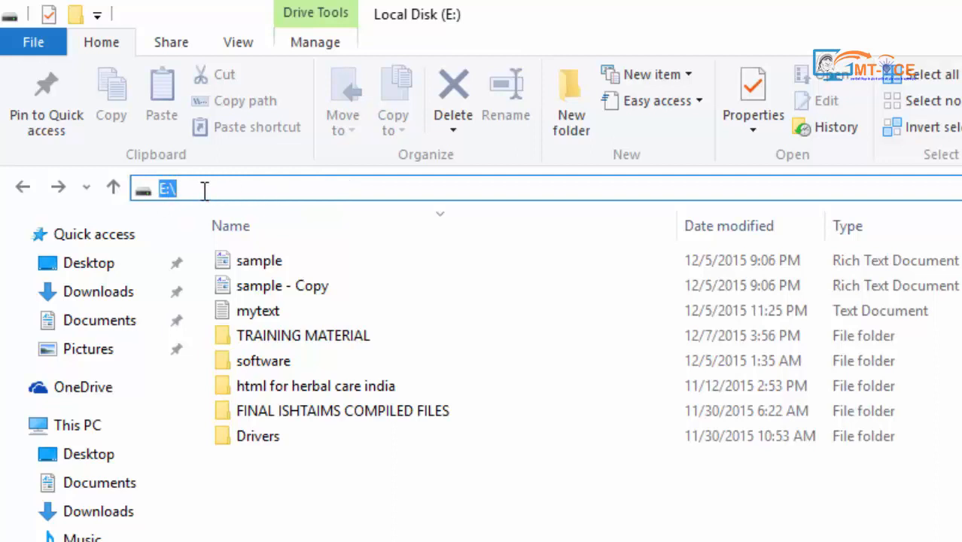
# Copy the image IMG-20150530-WA0024 from Pictures and paste a shortcut to it into Local Disk (E:)
pyautogui.click(88, 348)
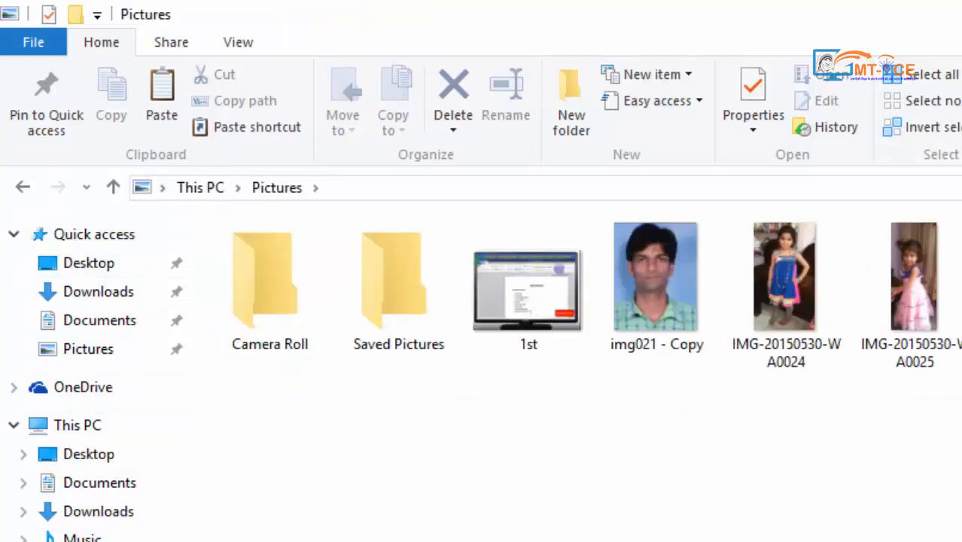
pyautogui.click(60, 527)
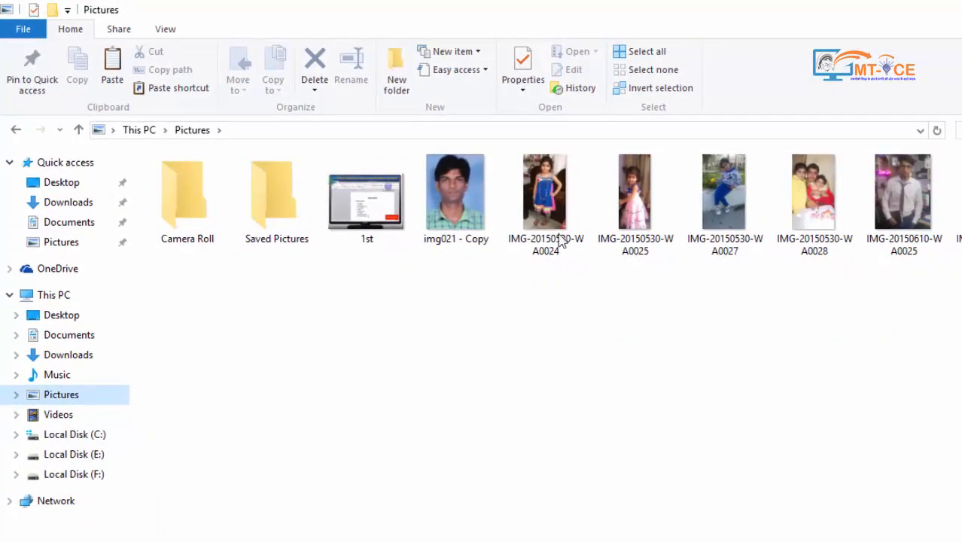
pyautogui.click(550, 203)
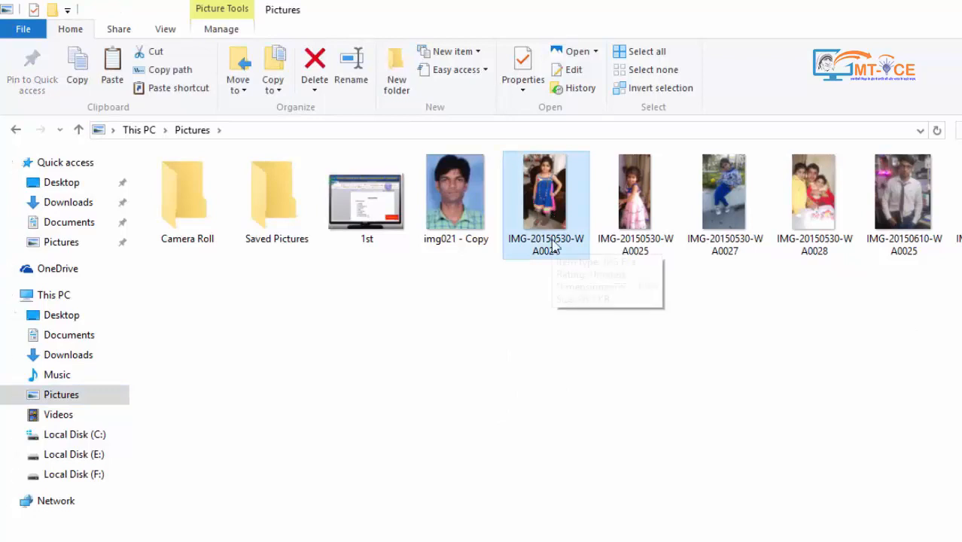
pyautogui.click(77, 66)
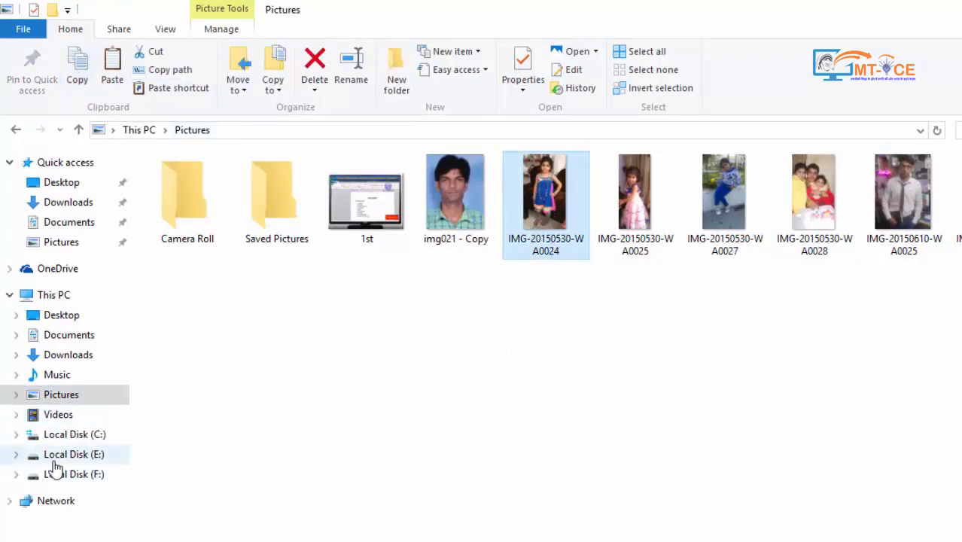
pyautogui.click(83, 454)
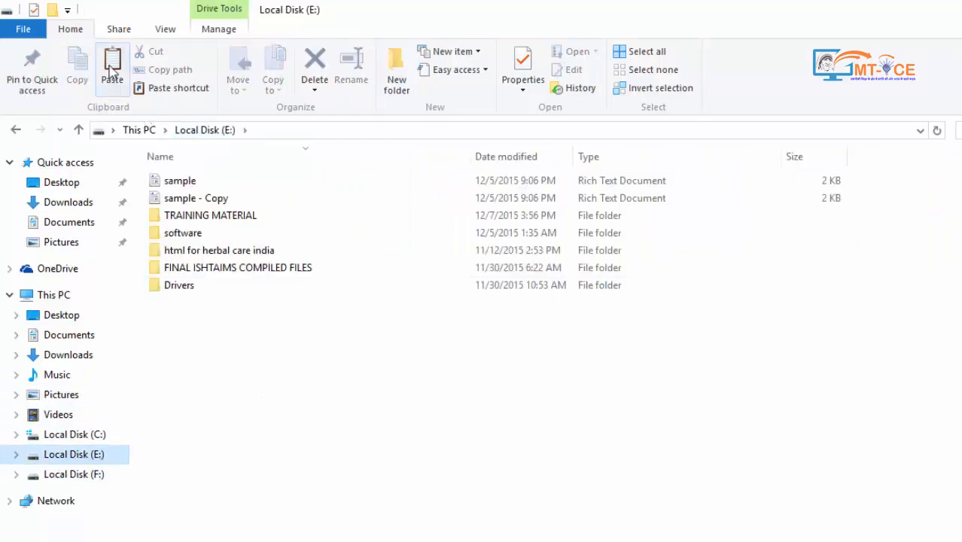
pyautogui.click(176, 88)
pyautogui.click(222, 400)
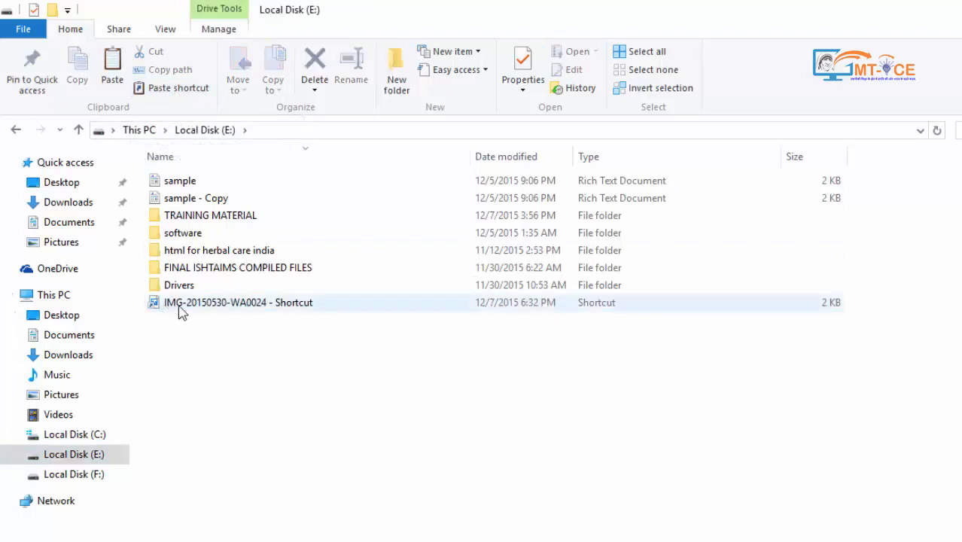
# Open the IMG-20150530-WA0024 shortcut on Local Disk (E:) to view the picture, and close the viewer
pyautogui.moveTo(188, 311)
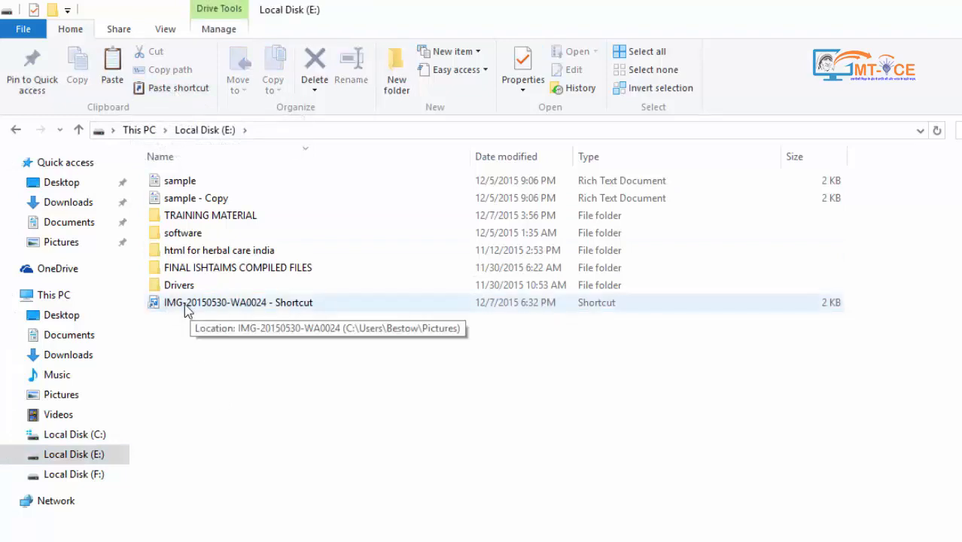
pyautogui.doubleClick(272, 304)
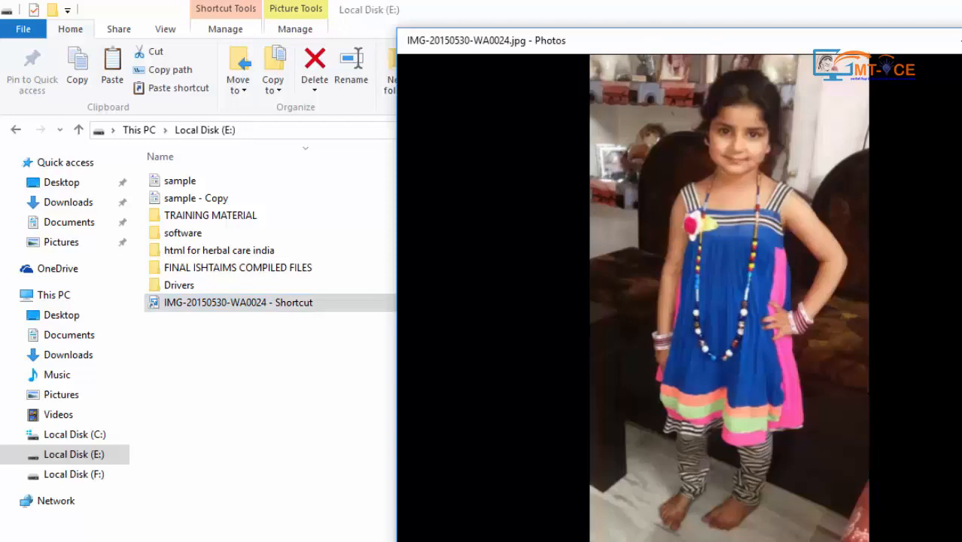
pyautogui.click(961, 41)
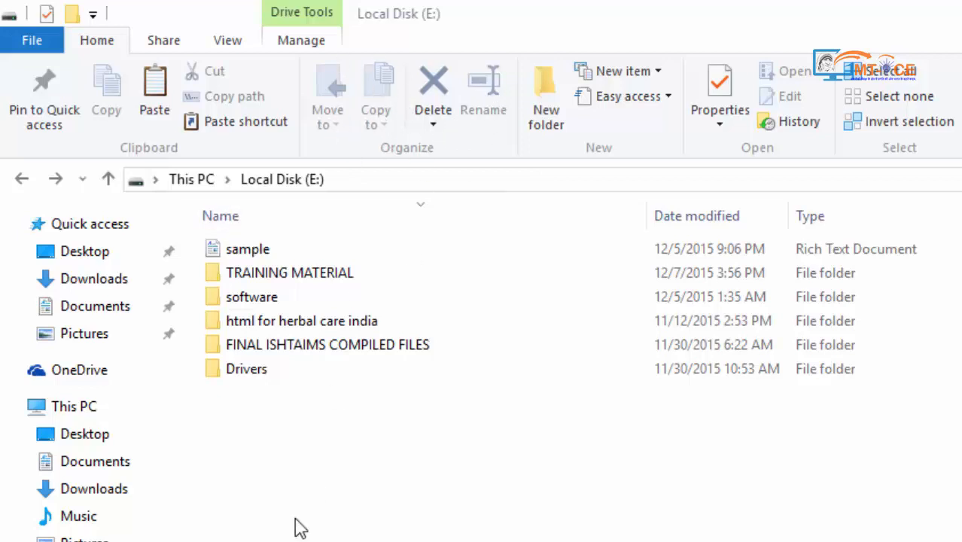
pyautogui.click(241, 254)
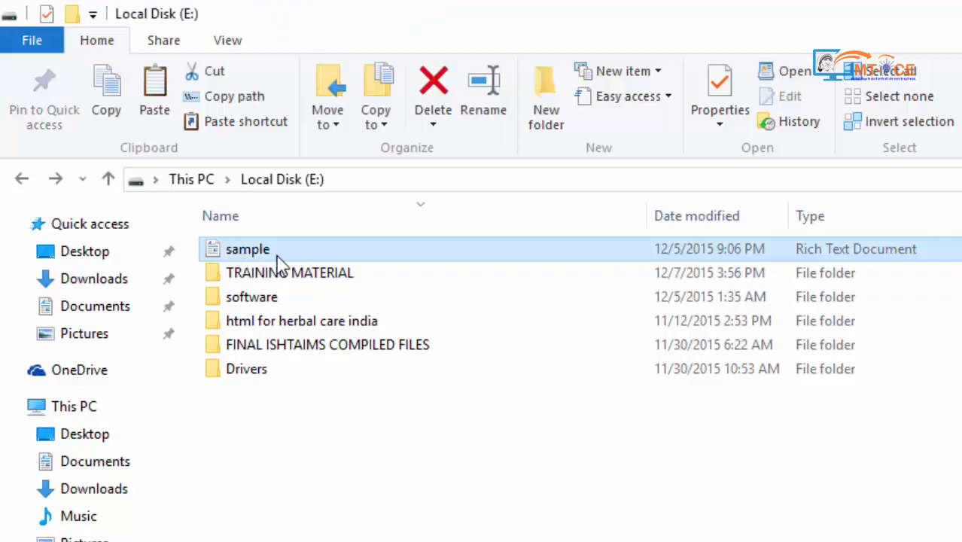
pyautogui.click(327, 119)
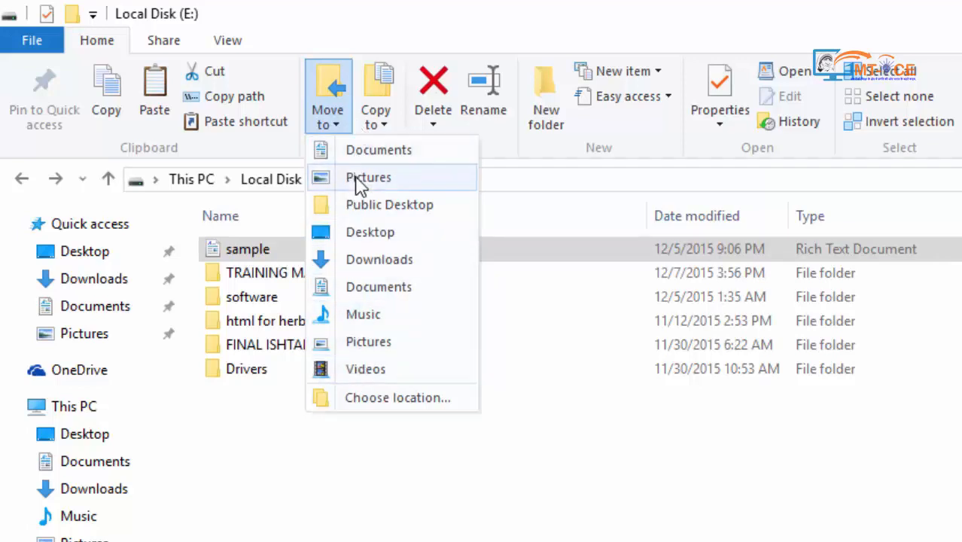
pyautogui.click(366, 401)
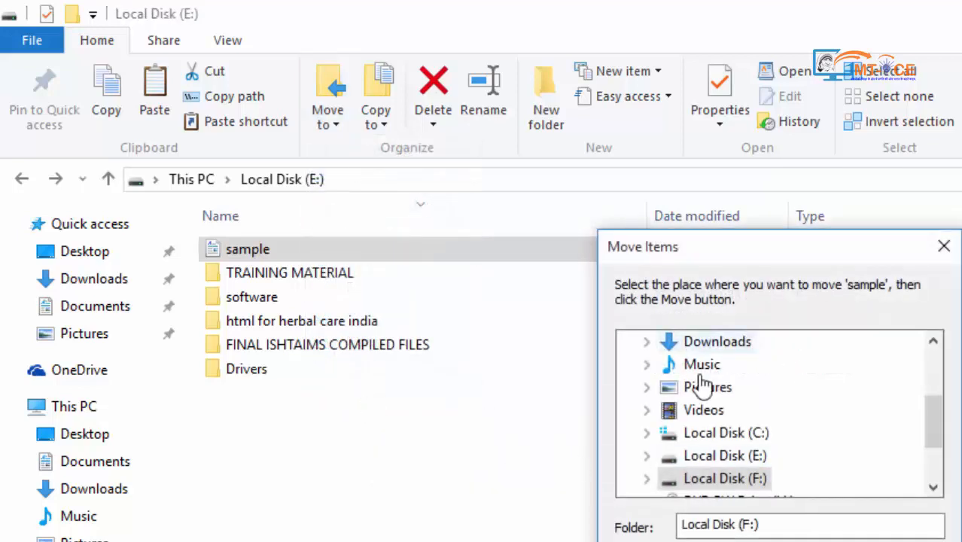
pyautogui.click(903, 541)
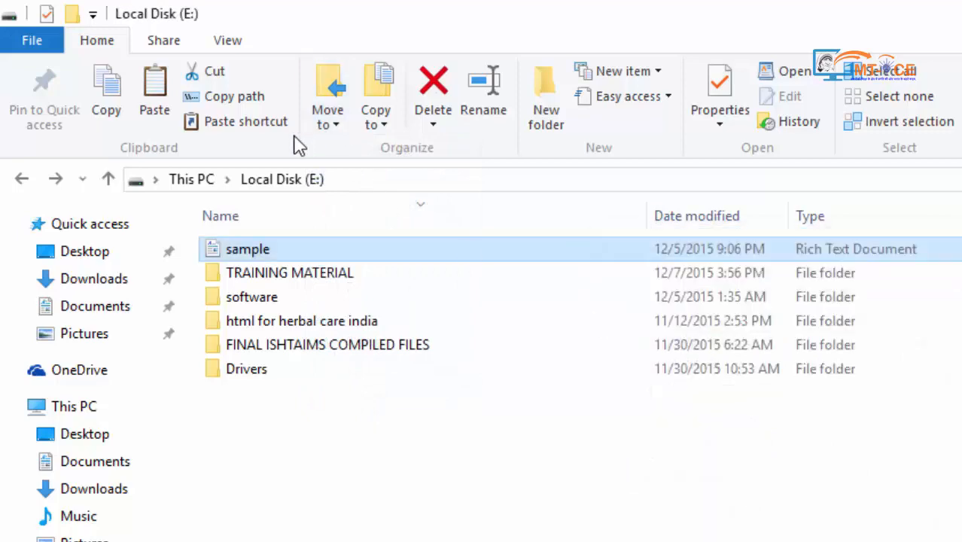
# Move the sample file from Local Disk (E:) to the Desktop with Move to, and check the desktop for it
pyautogui.click(341, 122)
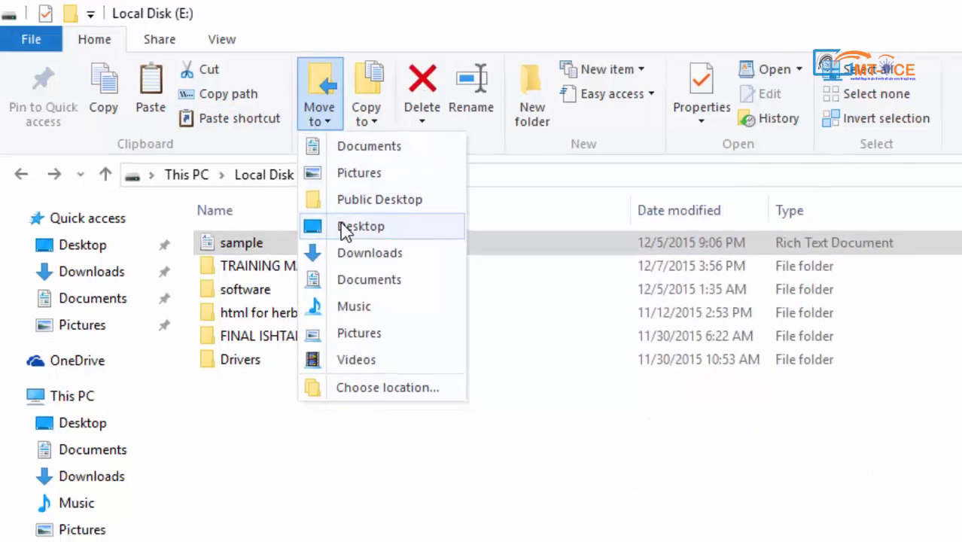
pyautogui.click(342, 228)
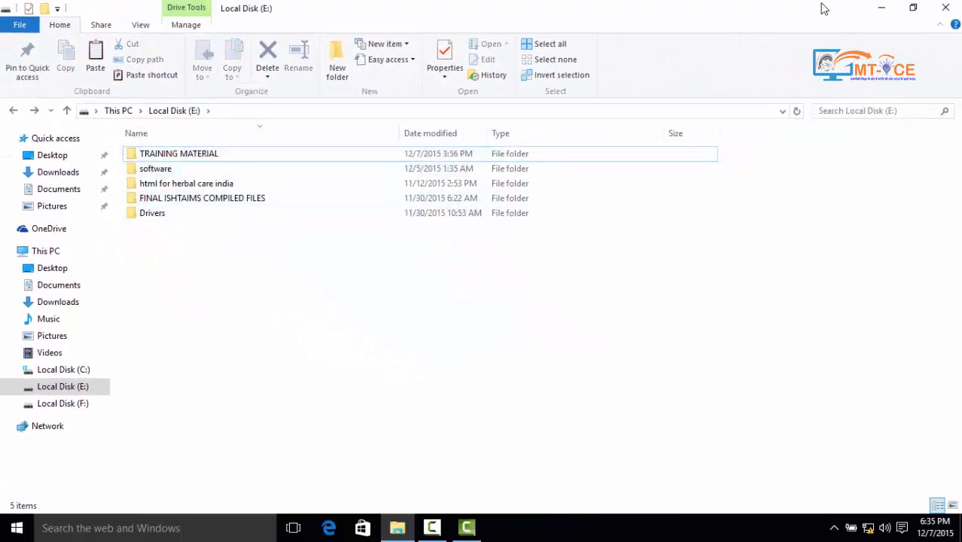
pyautogui.click(880, 13)
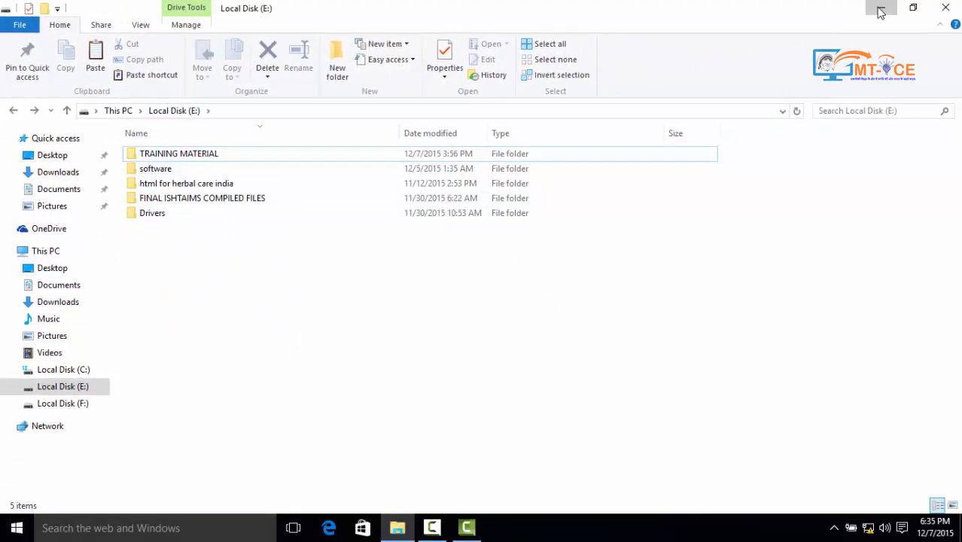
pyautogui.click(881, 12)
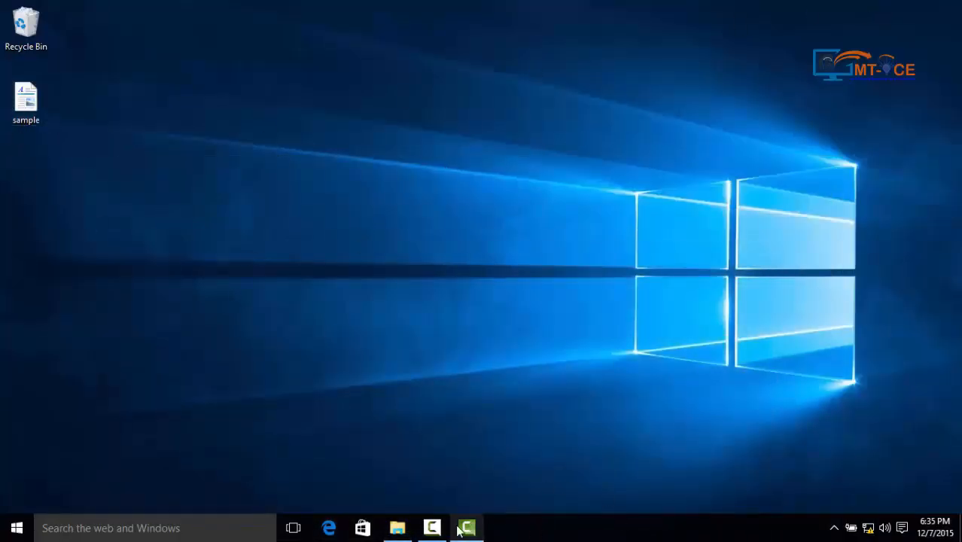
pyautogui.click(396, 528)
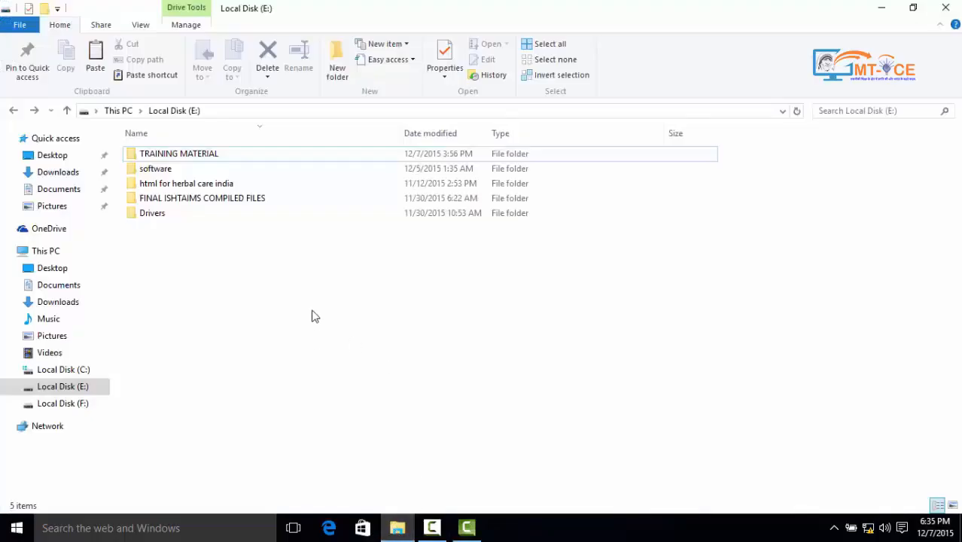
# Undo the move of the sample file
pyautogui.rightClick(779, 273)
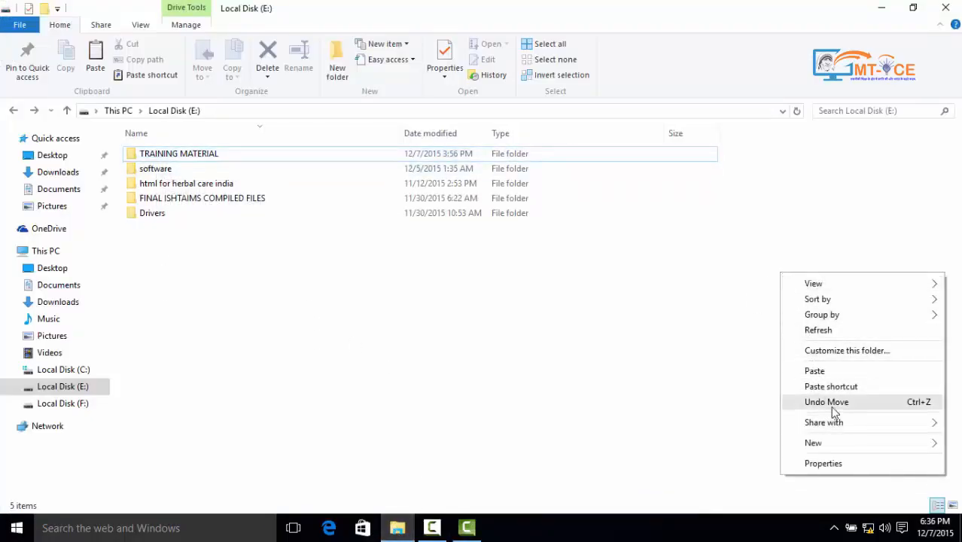
pyautogui.click(828, 403)
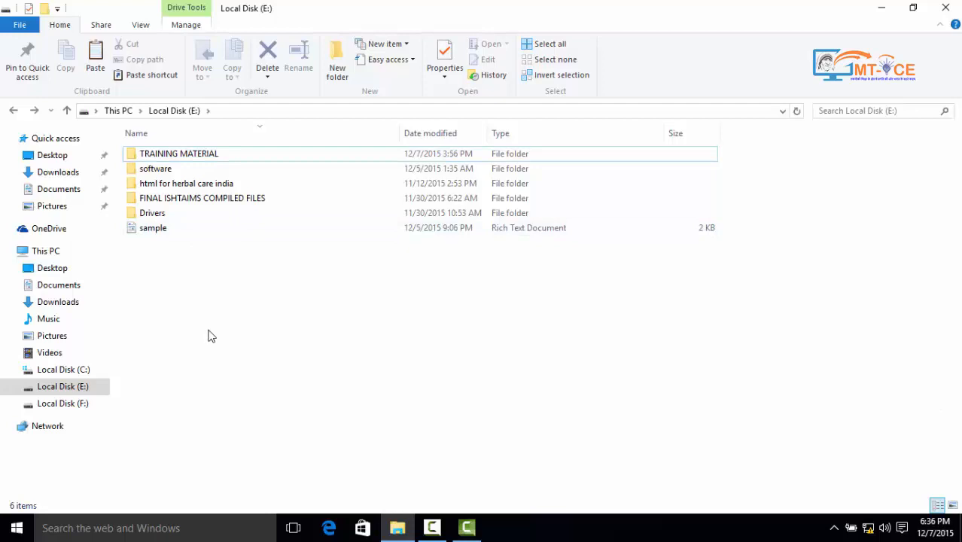
# Start copying the sample file to a custom location with Copy to, choosing Documents as the destination
pyautogui.click(169, 234)
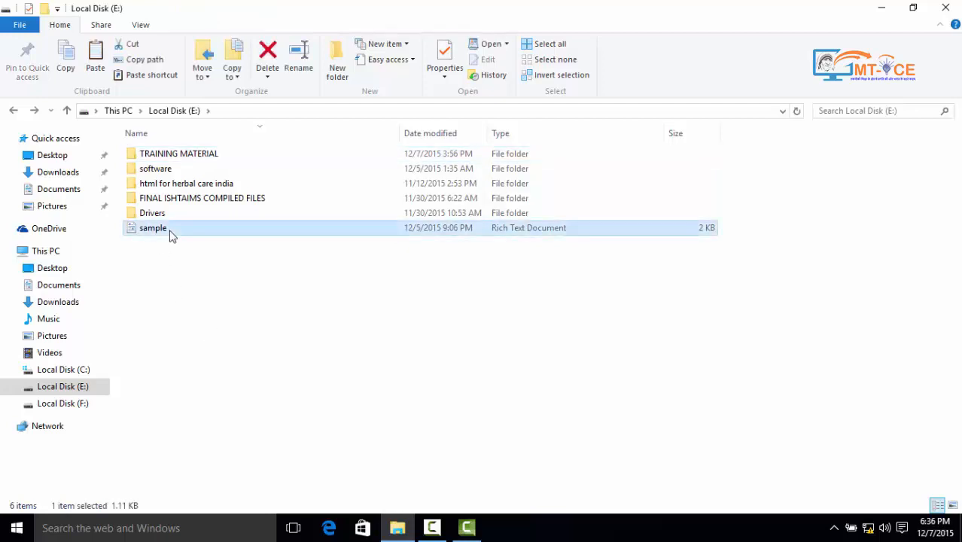
pyautogui.click(234, 76)
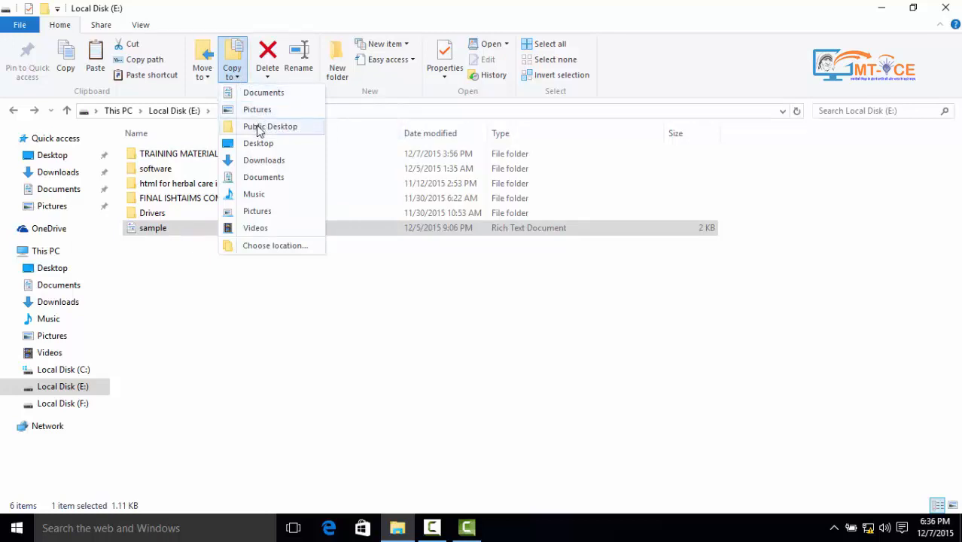
pyautogui.click(279, 247)
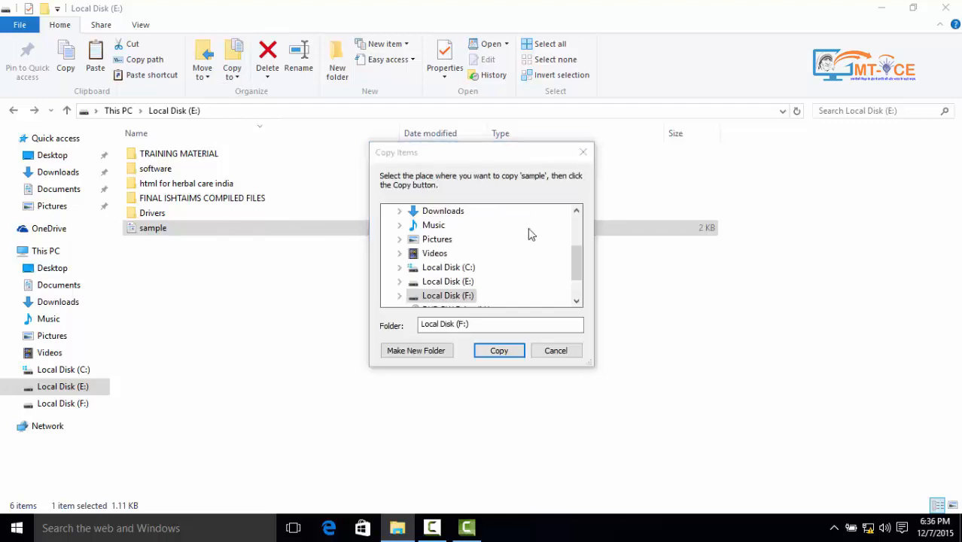
pyautogui.moveTo(581, 257); pyautogui.dragTo(576, 276)
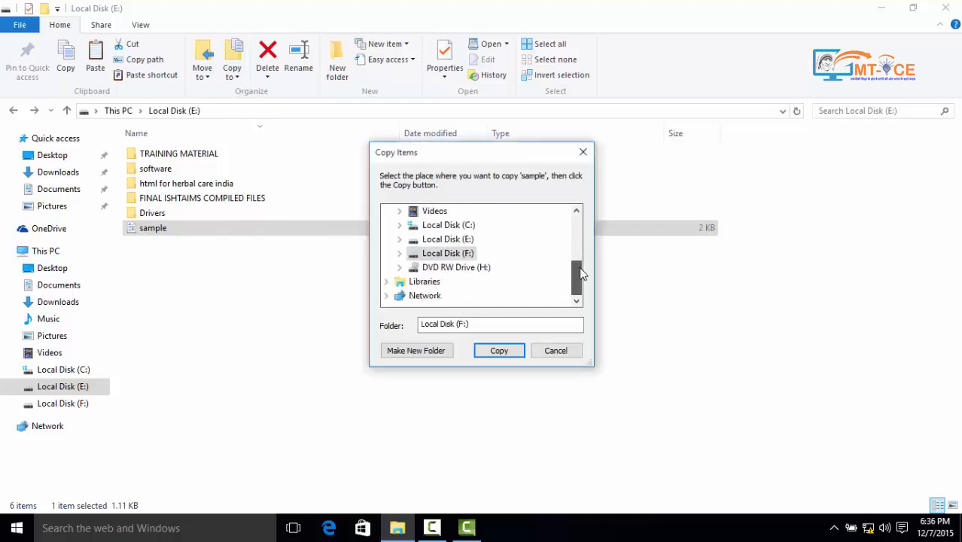
pyautogui.scroll(2, 466, 256)
pyautogui.click(444, 240)
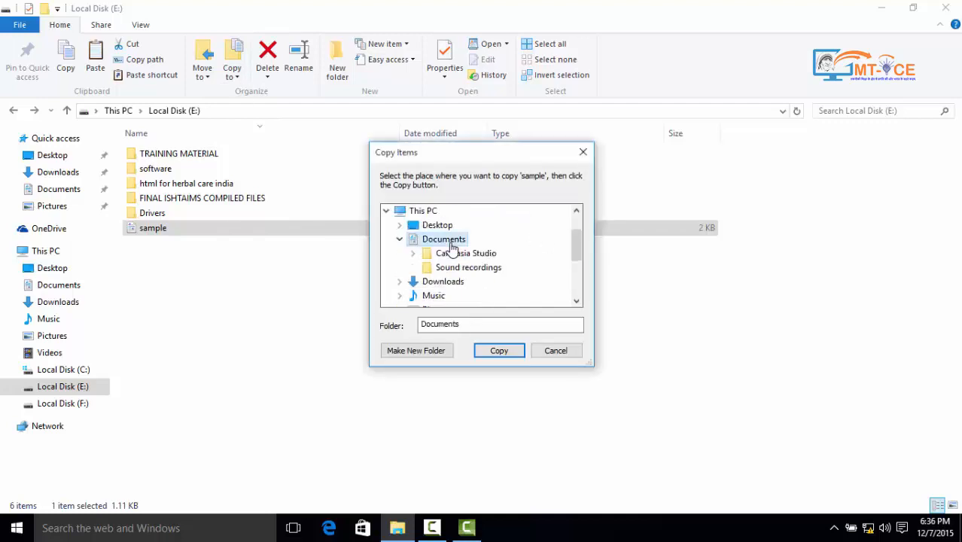
# Create a folder named NEW FILES inside Documents and copy the sample file into it
pyautogui.click(421, 351)
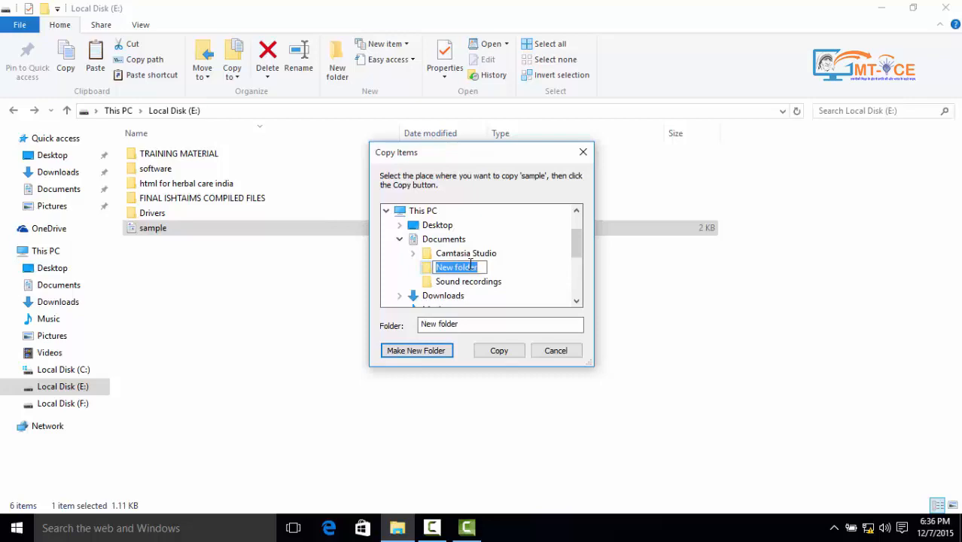
pyautogui.write('NEW')
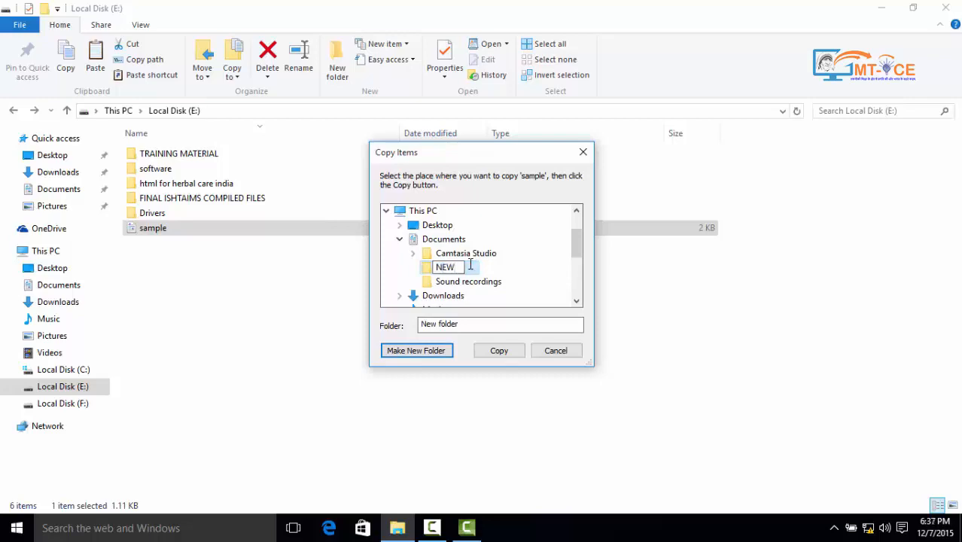
pyautogui.write(' FIL')
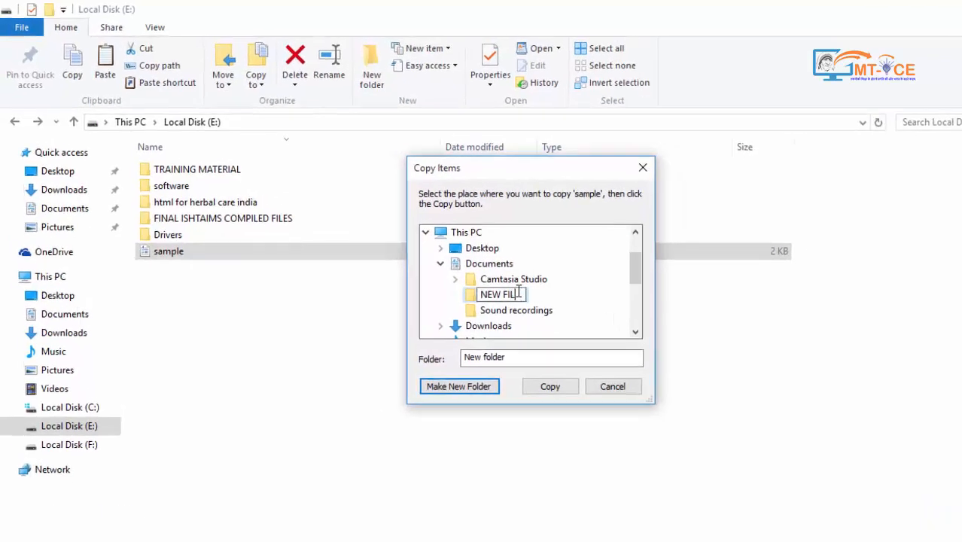
pyautogui.write('ES')
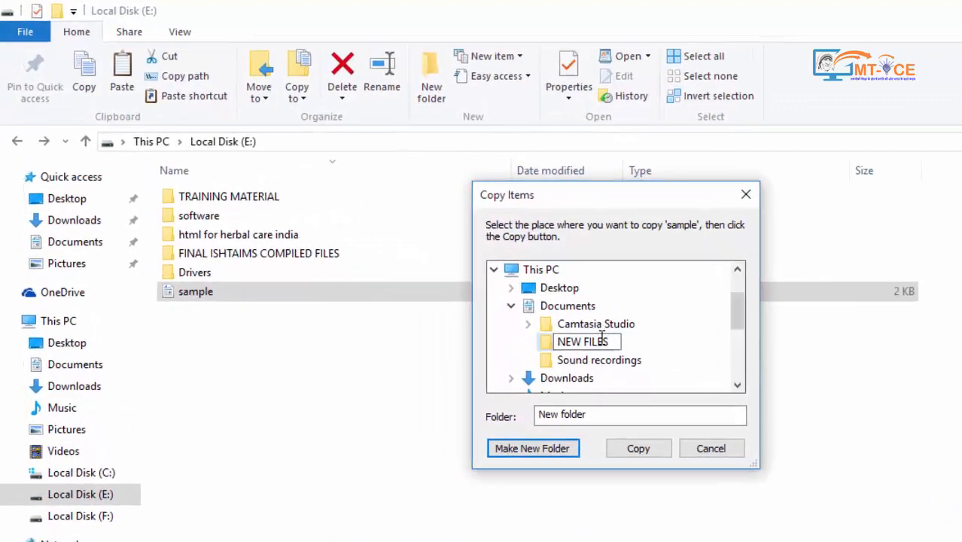
pyautogui.press('Escape')
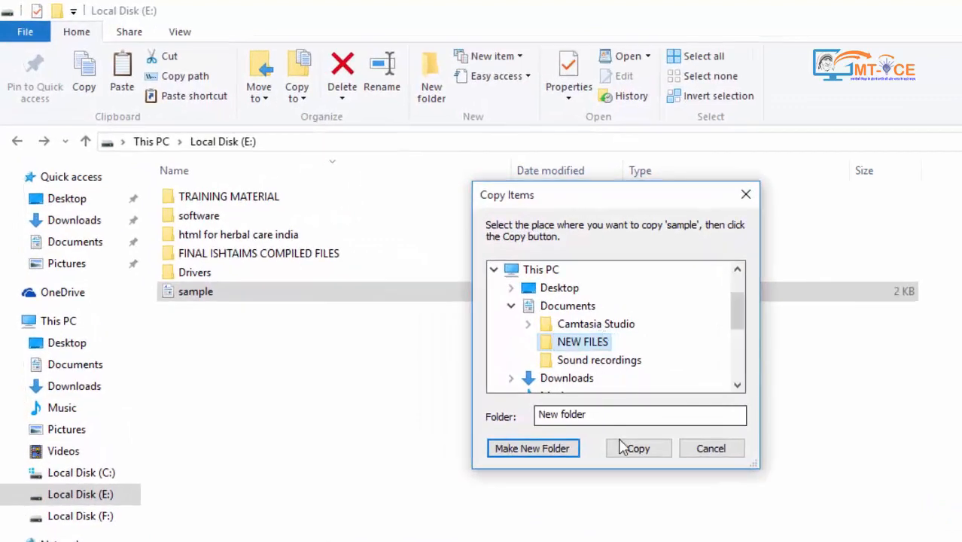
pyautogui.click(623, 452)
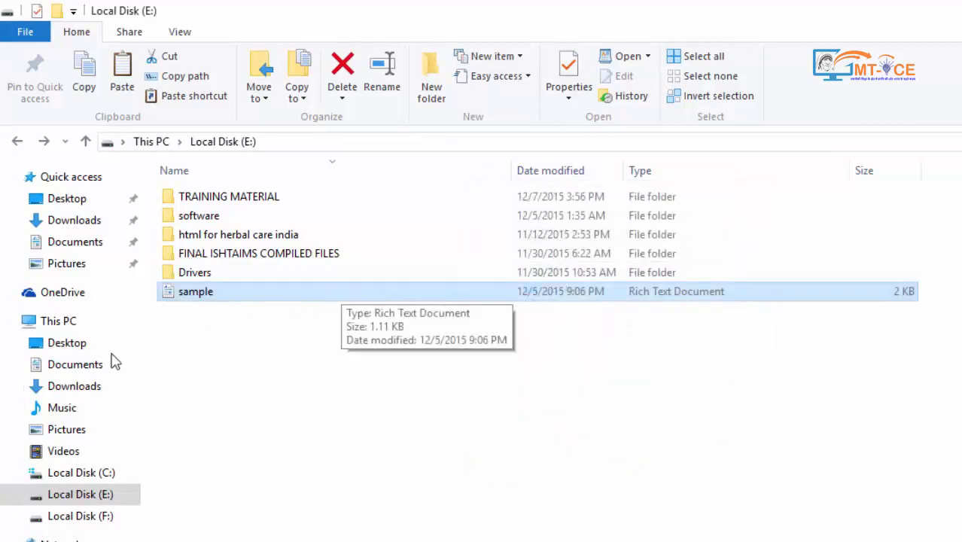
# Open the NEW FILES folder in Documents and check it for the copied sample file
pyautogui.click(75, 246)
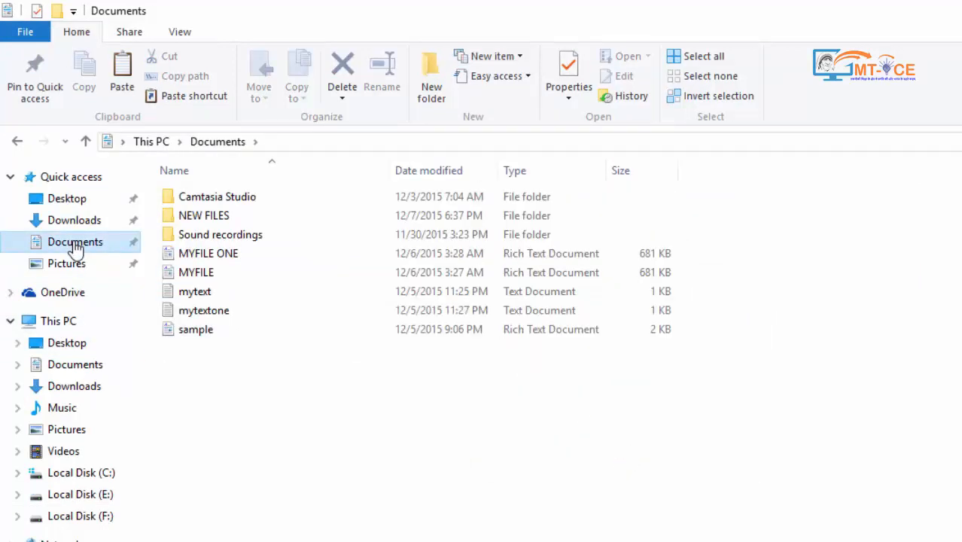
pyautogui.doubleClick(180, 217)
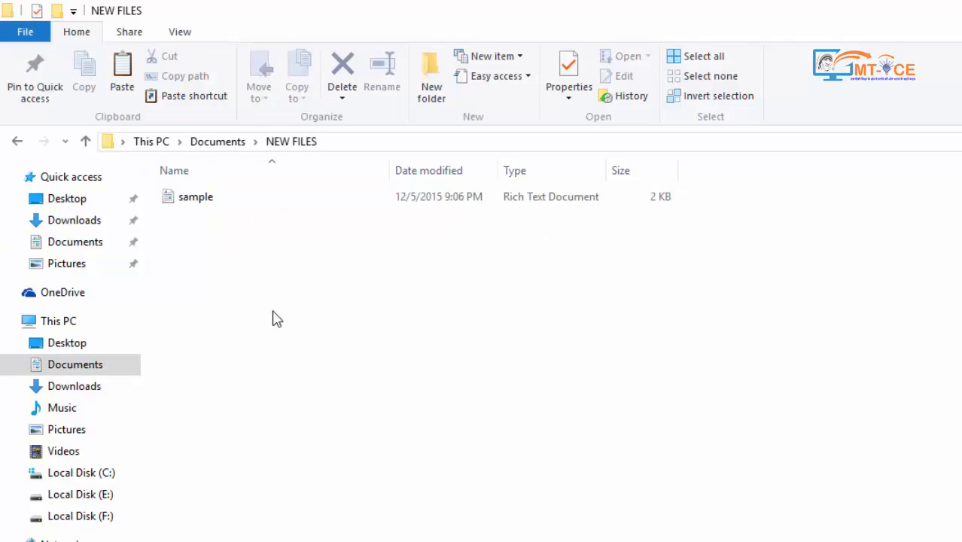
pyautogui.click(196, 201)
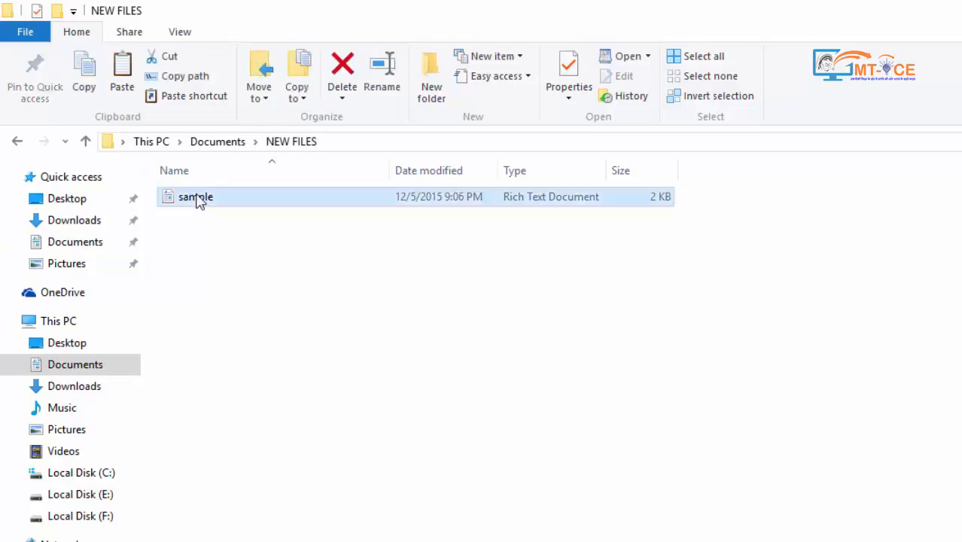
# Delete the sample file from the NEW FILES folder and go to Local Disk (E:)
pyautogui.click(355, 66)
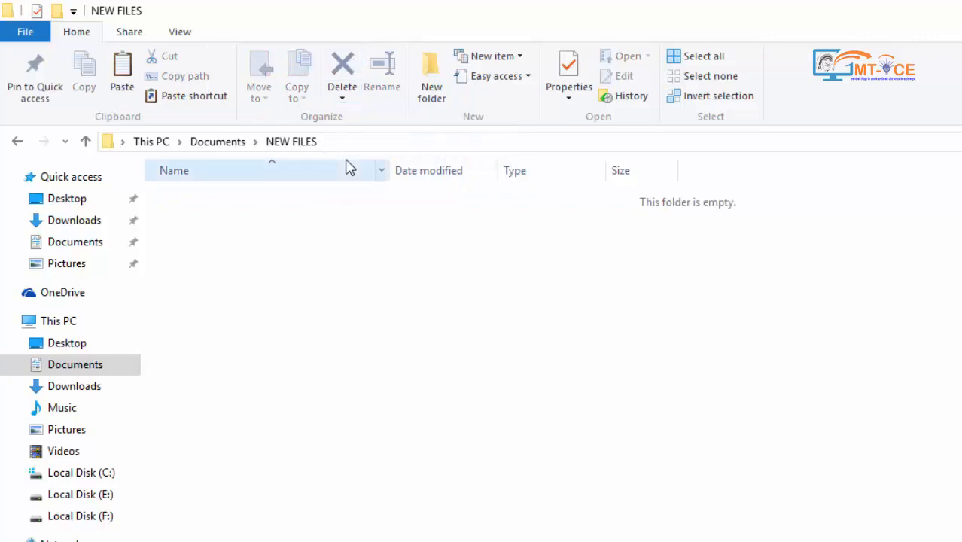
pyautogui.click(87, 496)
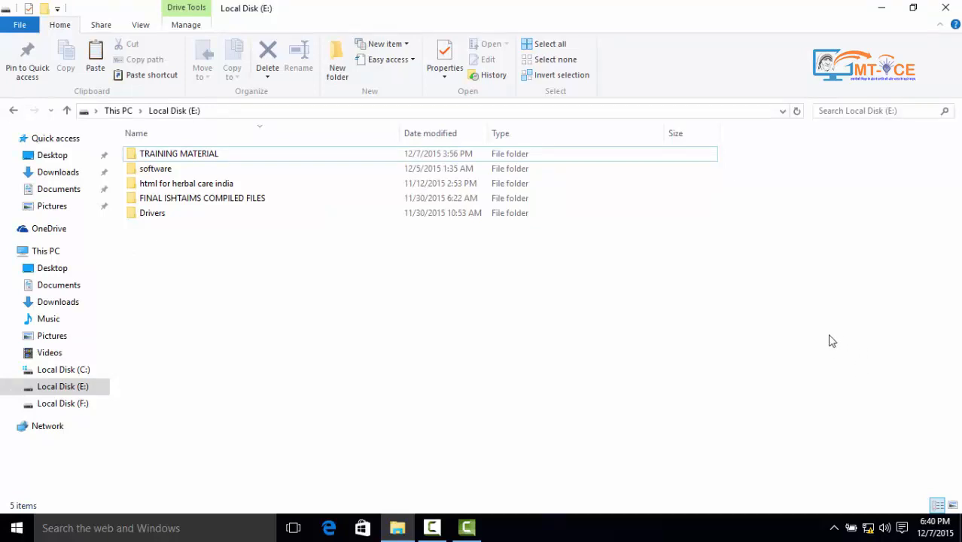
# Restore the deleted sample file from the Recycle Bin and close the bin
pyautogui.click(879, 11)
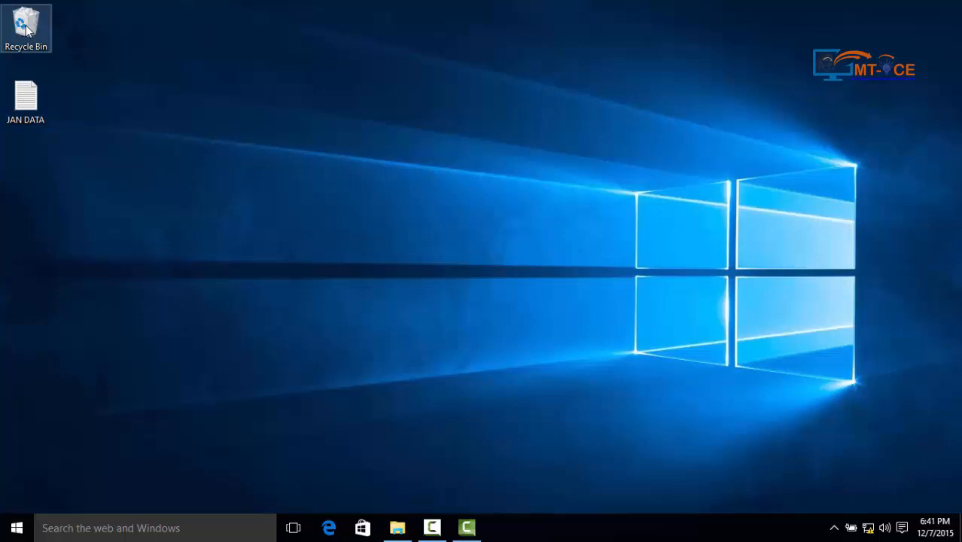
pyautogui.doubleClick(26, 28)
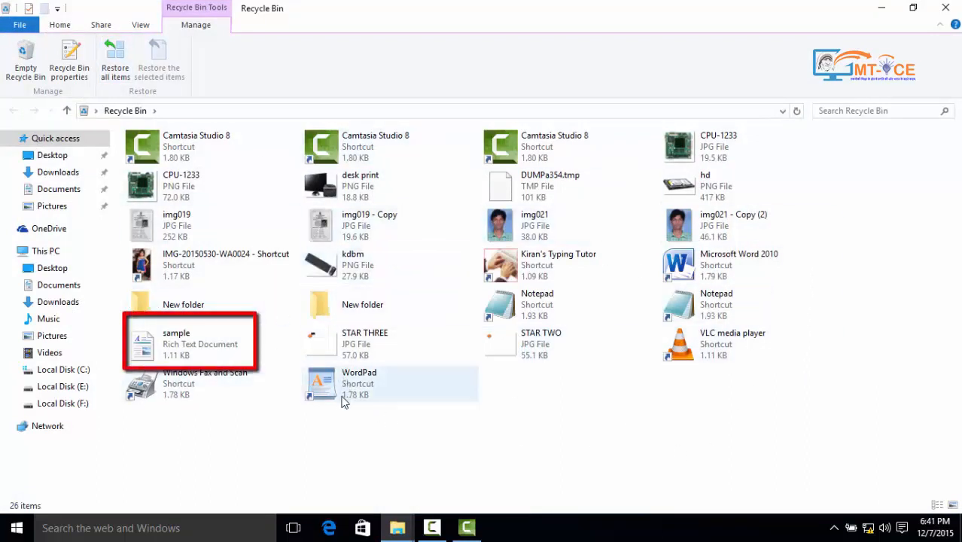
pyautogui.click(188, 343)
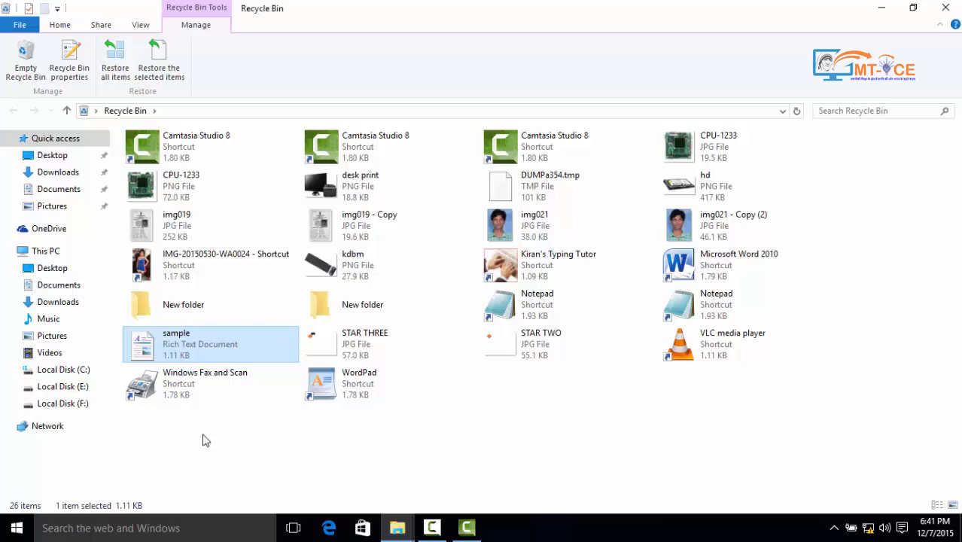
pyautogui.rightClick(153, 345)
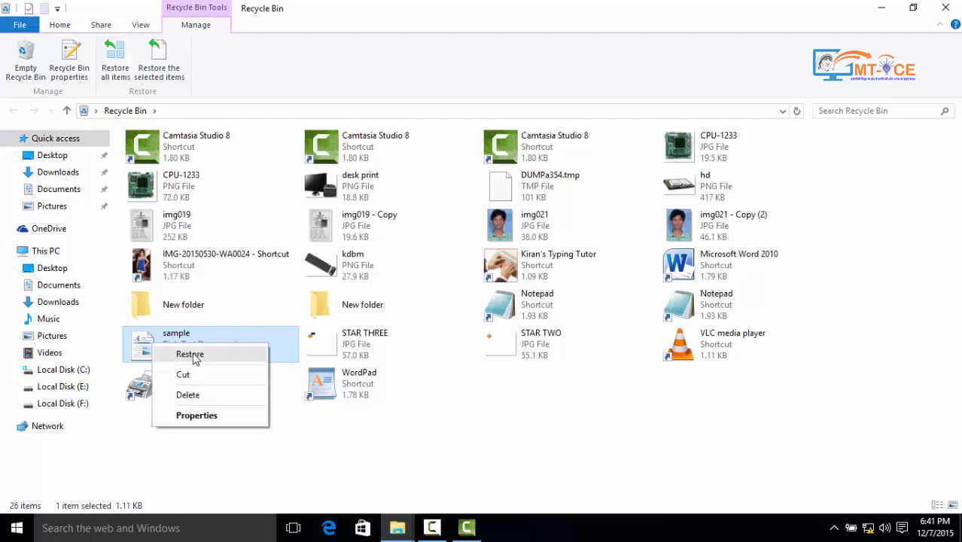
pyautogui.click(193, 356)
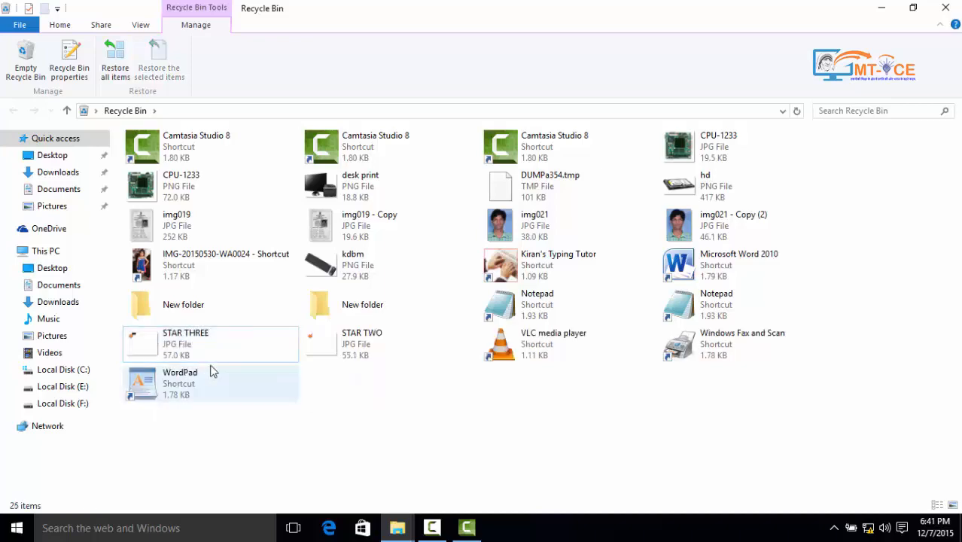
pyautogui.click(945, 6)
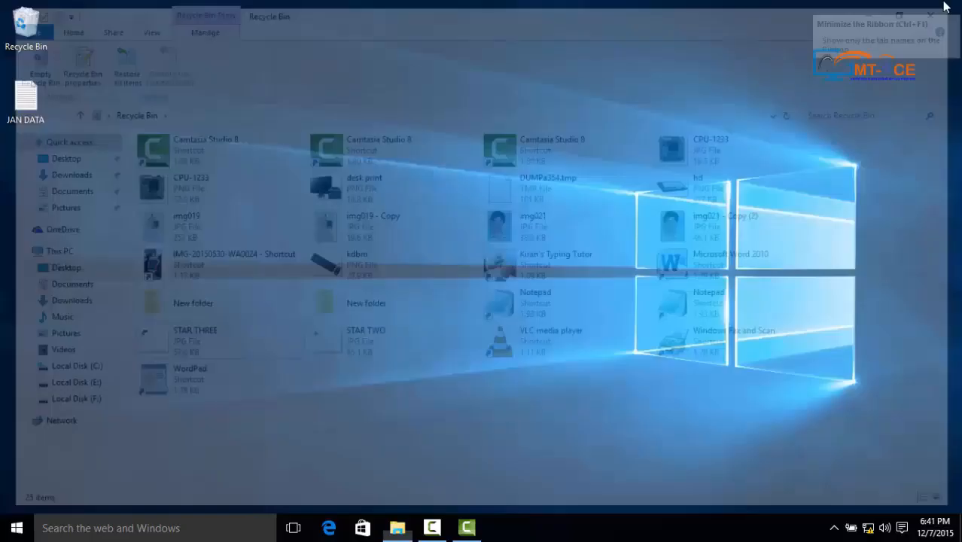
# Permanently delete the sample file from Local Disk (E:), bypassing the Recycle Bin
pyautogui.click(397, 527)
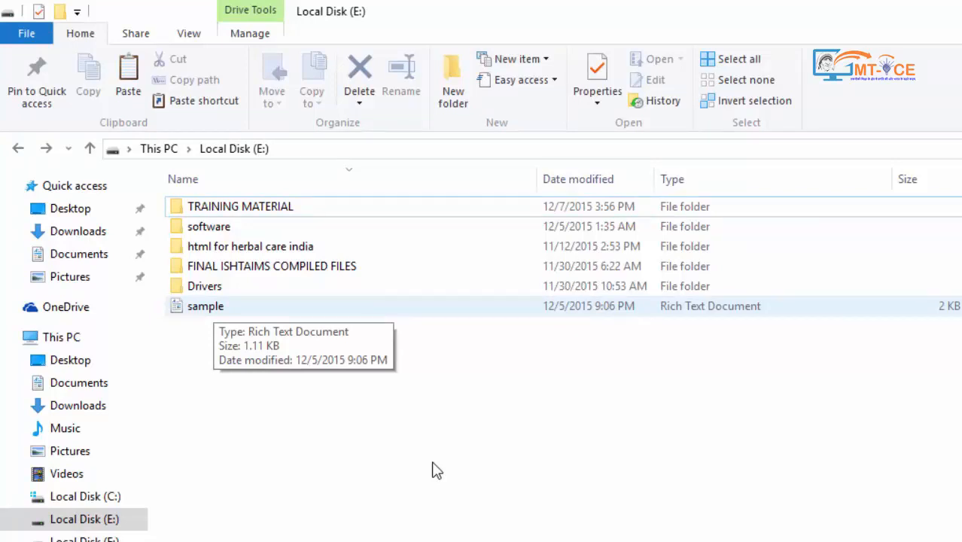
pyautogui.click(204, 307)
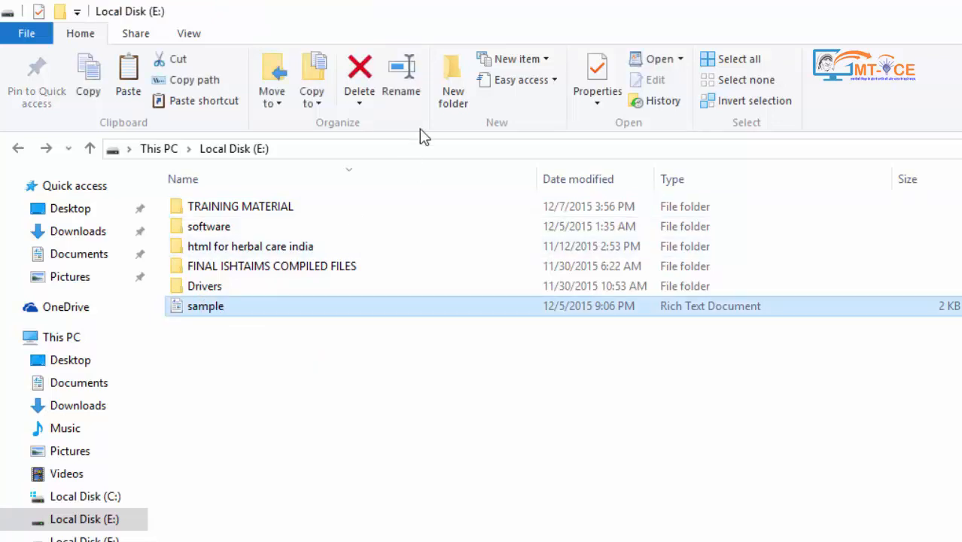
pyautogui.click(360, 103)
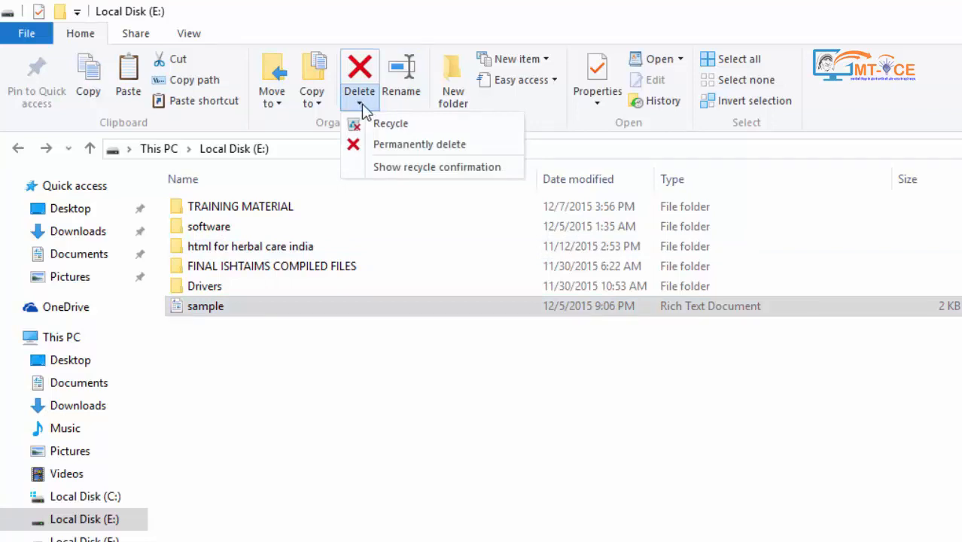
pyautogui.click(360, 106)
pyautogui.click(362, 106)
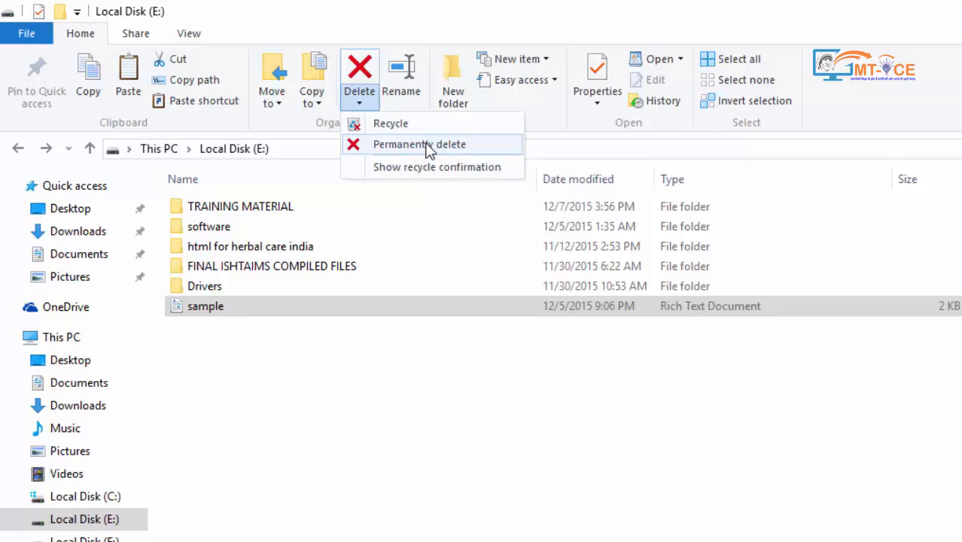
pyautogui.click(431, 147)
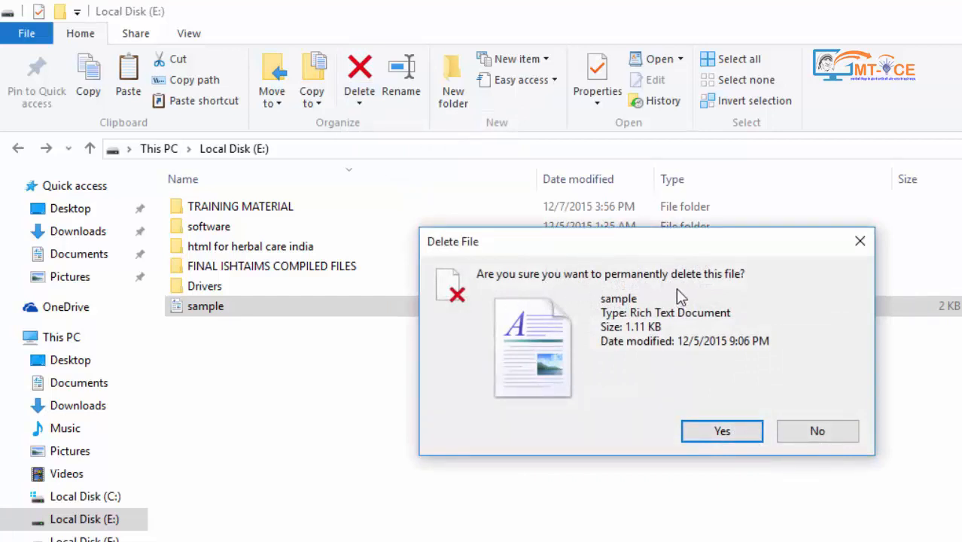
pyautogui.click(721, 431)
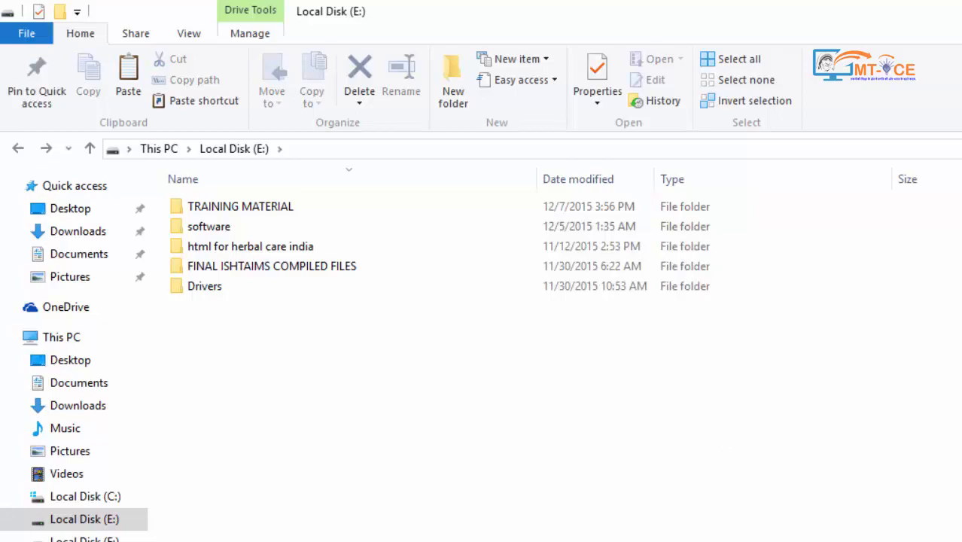
# Check the Recycle Bin for the permanently deleted sample file and review the Delete options on Local Disk (E:)
pyautogui.press('super+d')
pyautogui.doubleClick(47, 36)
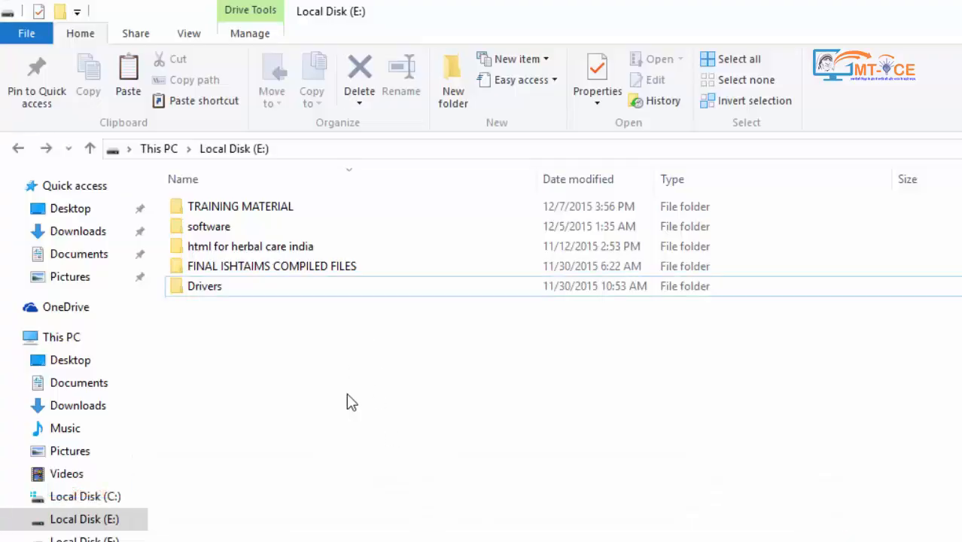
pyautogui.click(359, 102)
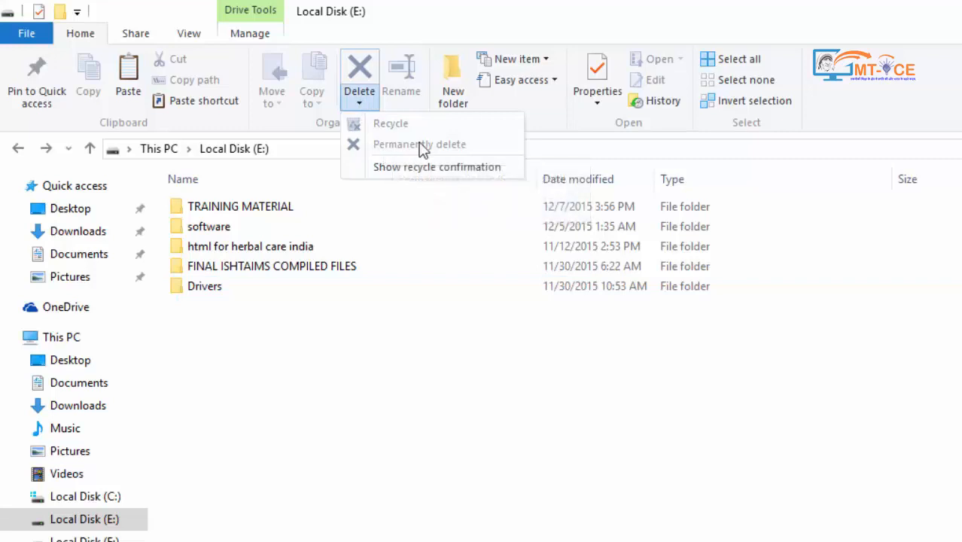
pyautogui.click(339, 420)
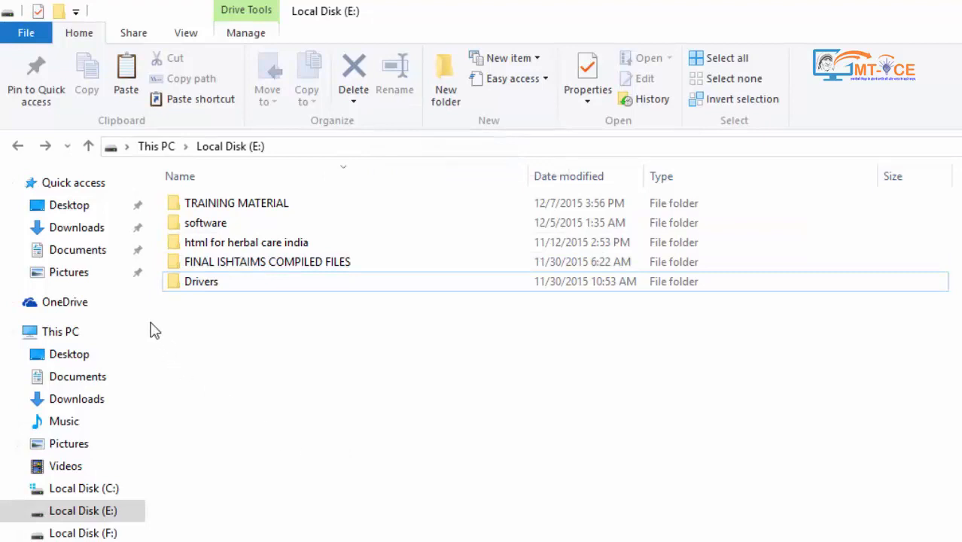
# Rename the MYFILE document in the Documents folder to JAN DATA FILE
pyautogui.click(102, 254)
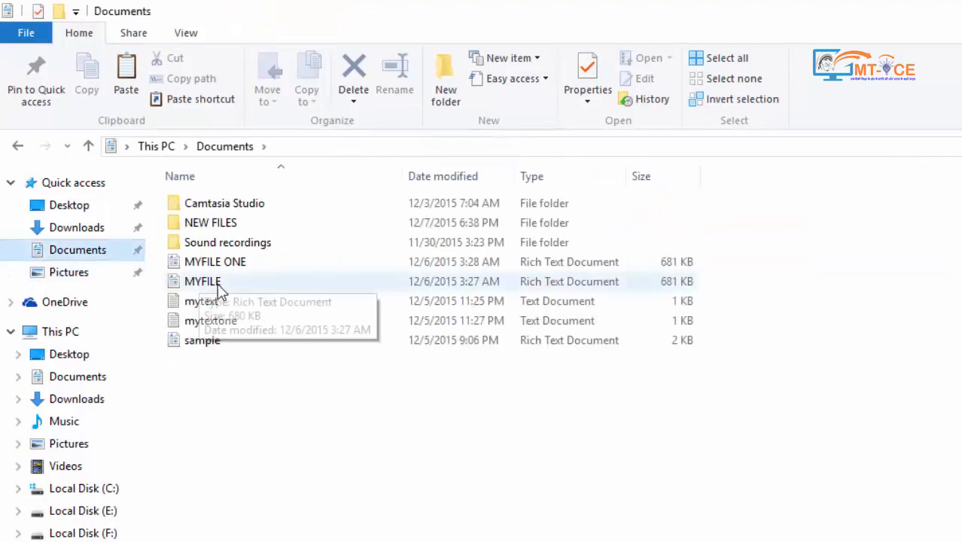
pyautogui.click(215, 283)
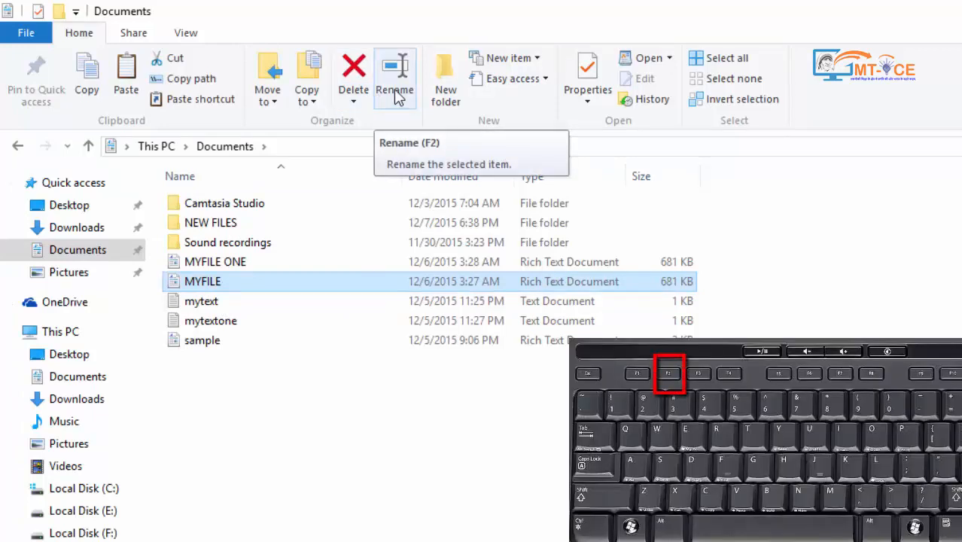
pyautogui.press('F2')
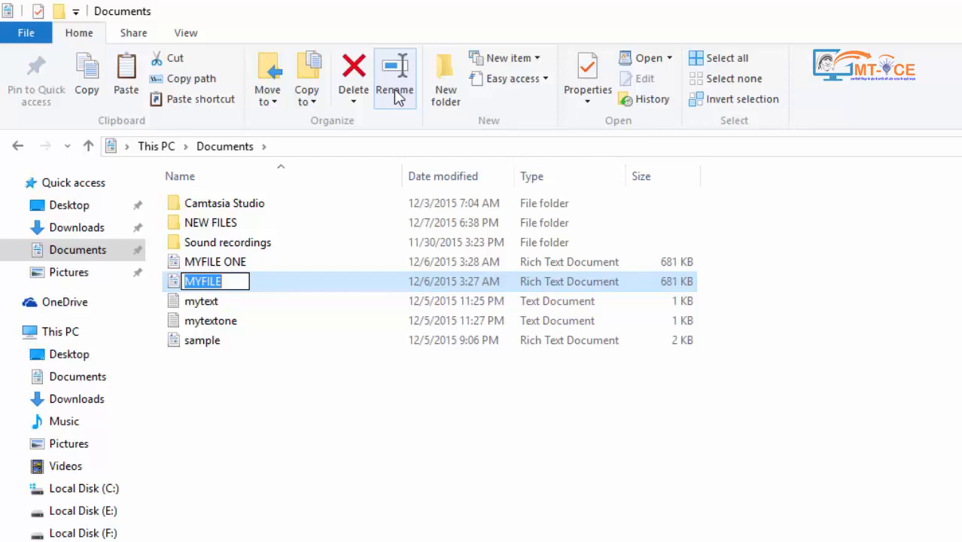
pyautogui.write('JAN')
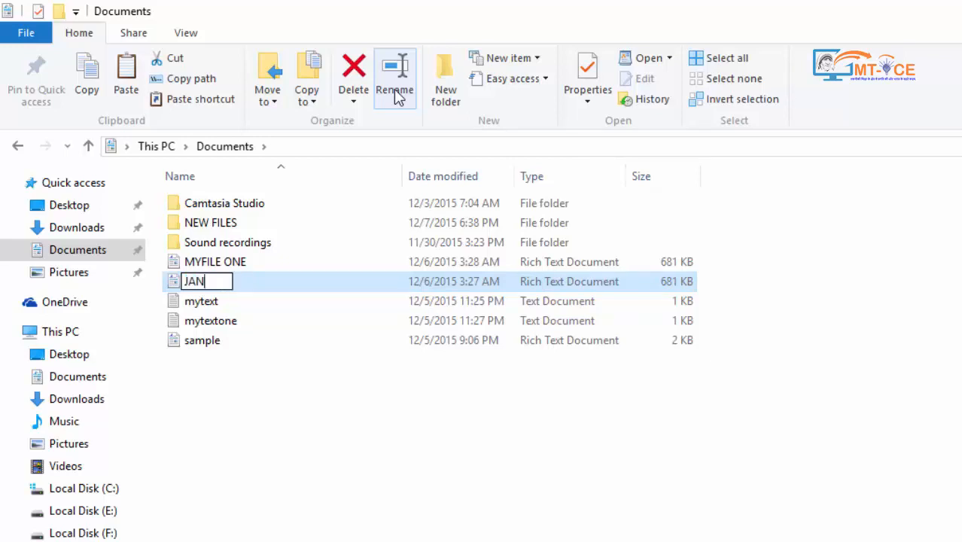
pyautogui.write(' DATA ')
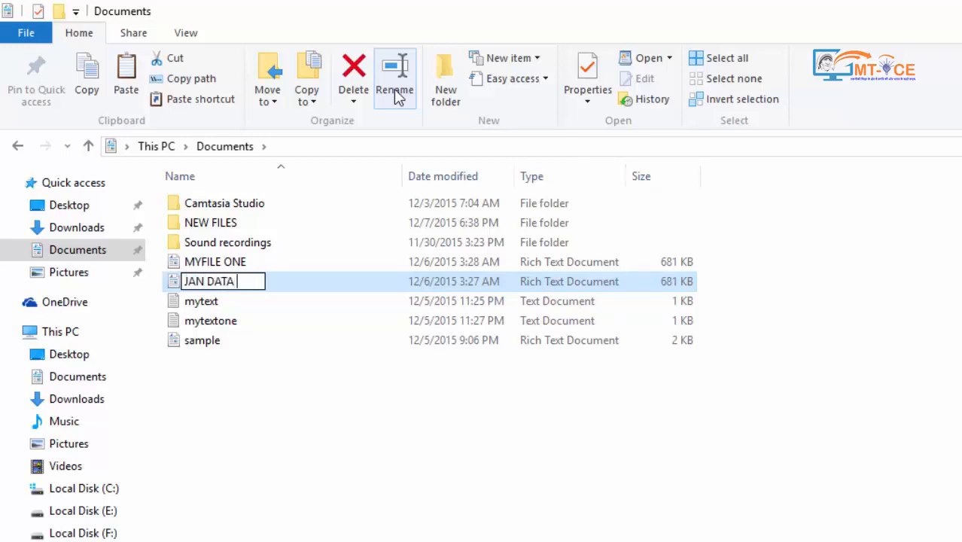
pyautogui.write('FILE')
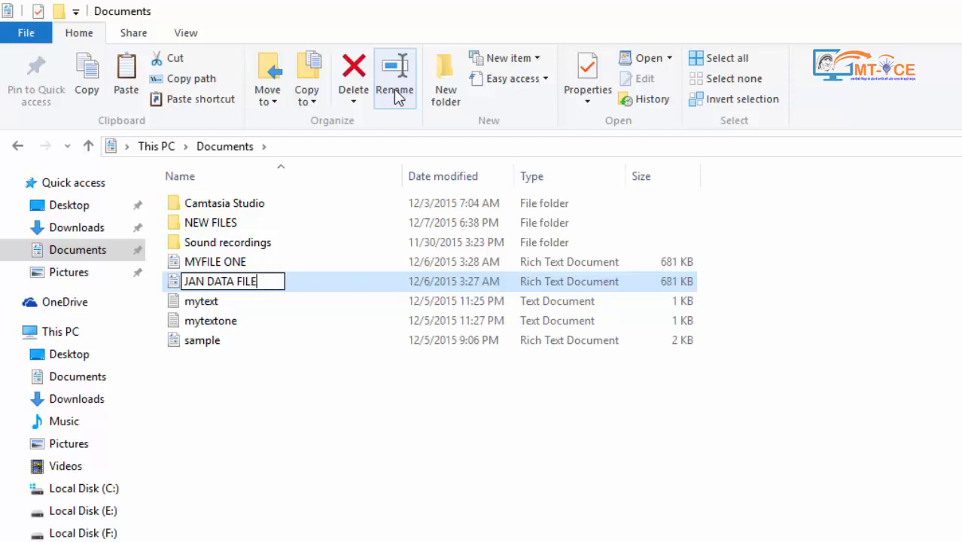
pyautogui.press('Return')
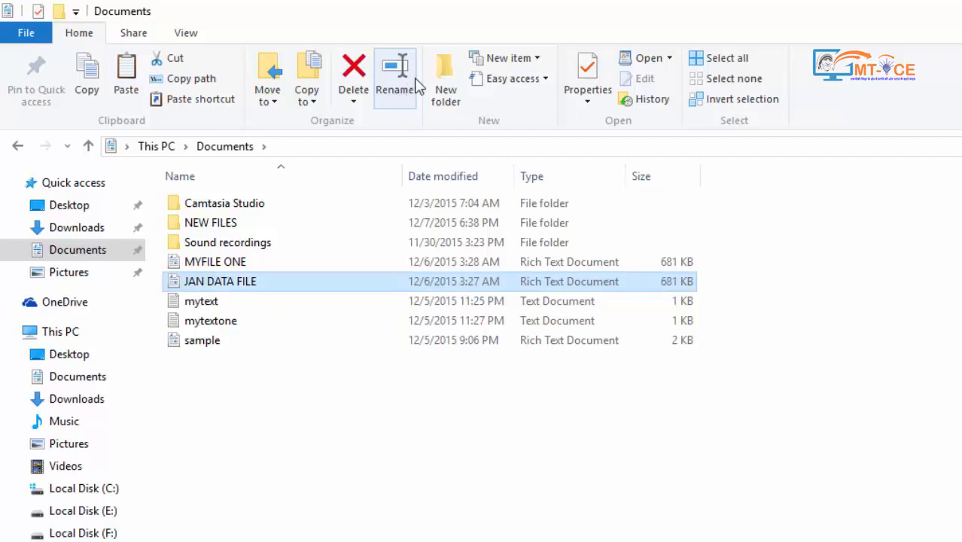
pyautogui.click(351, 471)
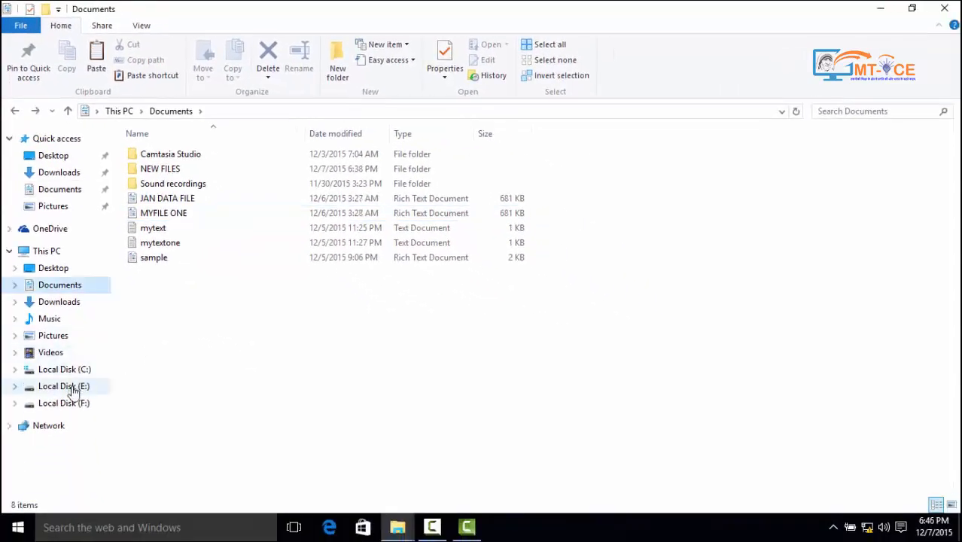
# Create a new folder named IMP DATA on Local Disk (E:)
pyautogui.click(68, 386)
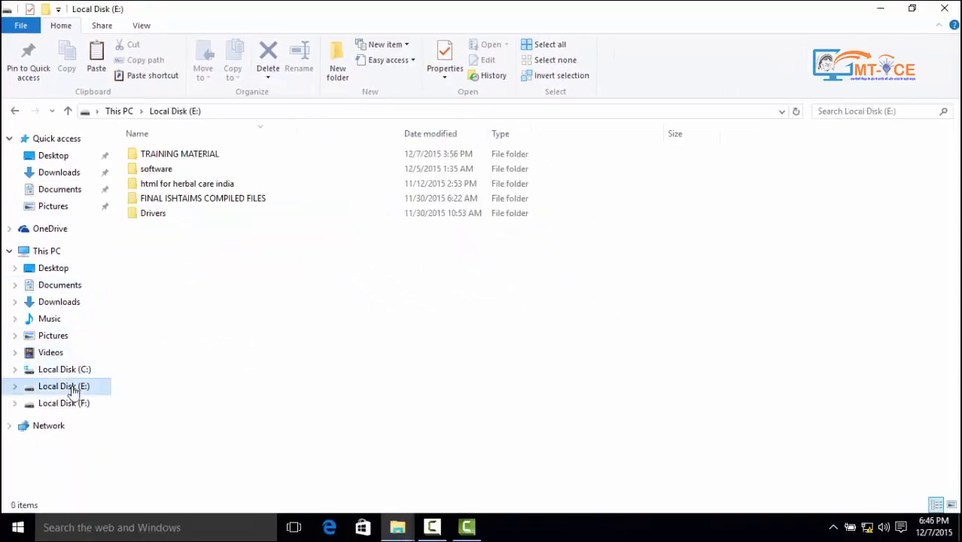
pyautogui.click(338, 66)
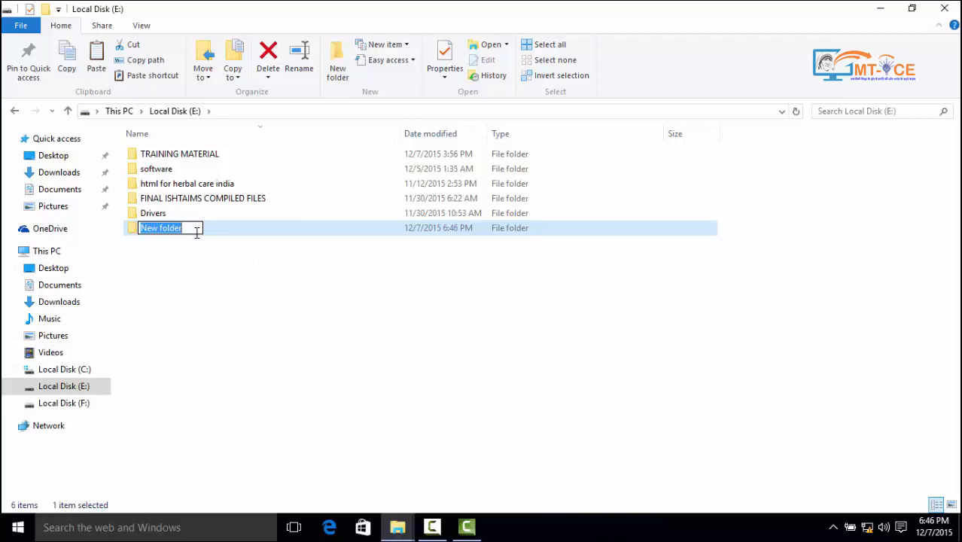
pyautogui.write('I')
pyautogui.press('BackSpace')
pyautogui.write('IMP')
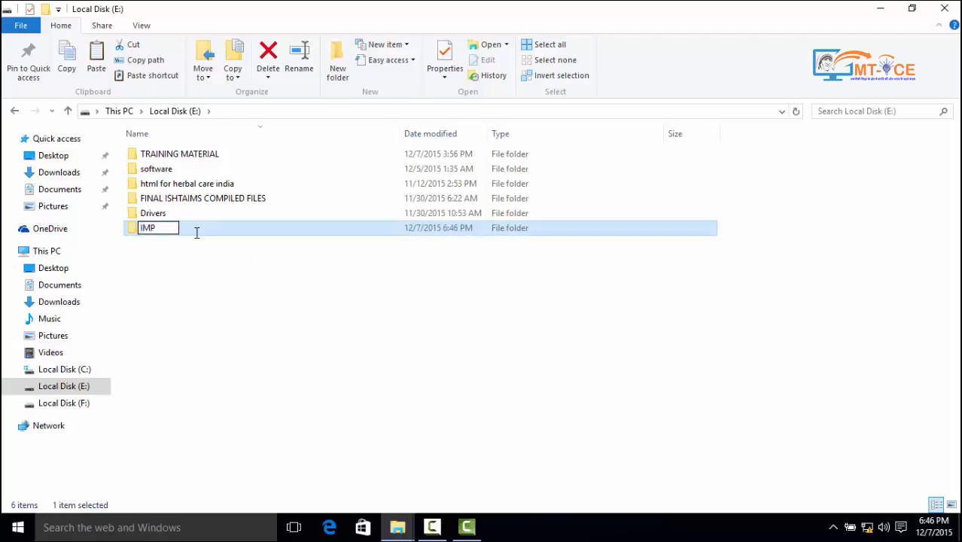
pyautogui.write(' DATA')
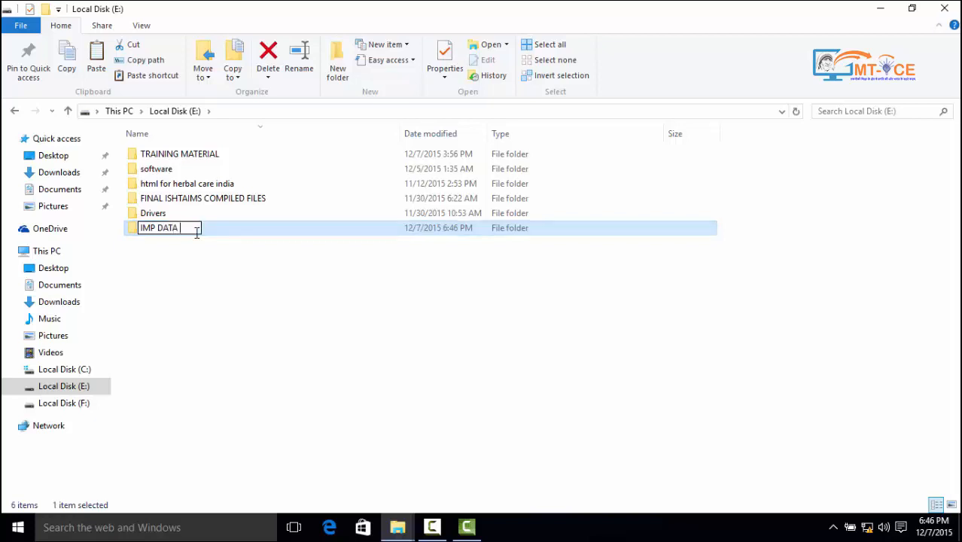
pyautogui.press('Return')
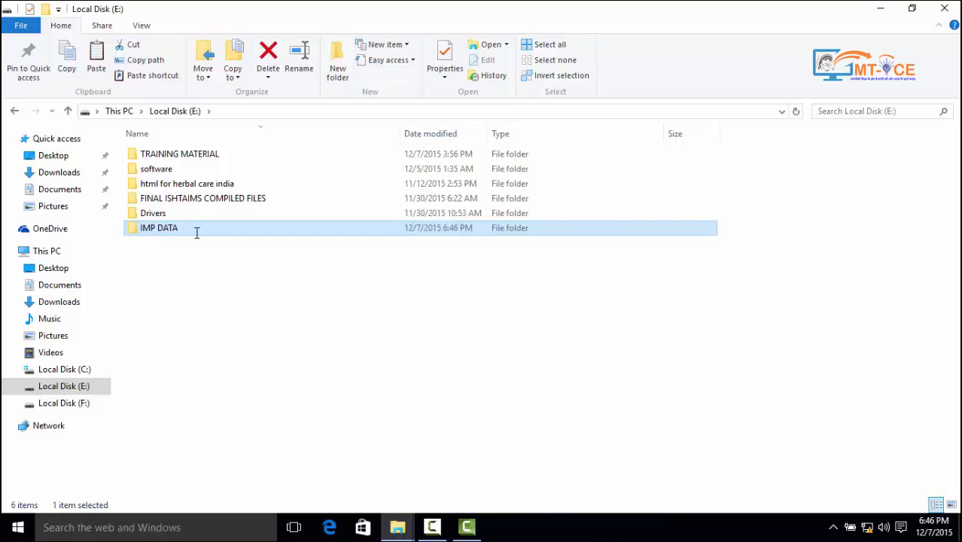
pyautogui.click(224, 286)
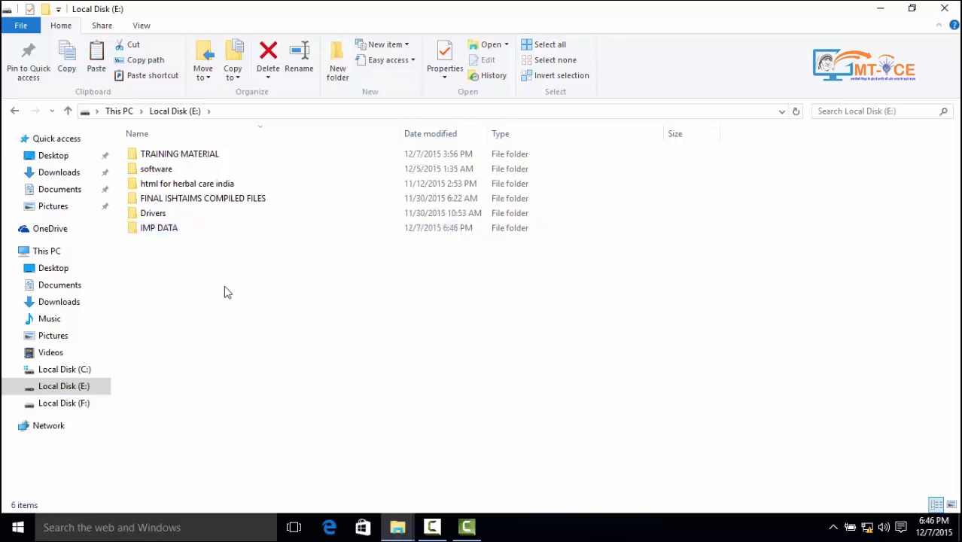
# Include the IMP DATA folder from Local Disk (E:) in the Documents library
pyautogui.click(405, 47)
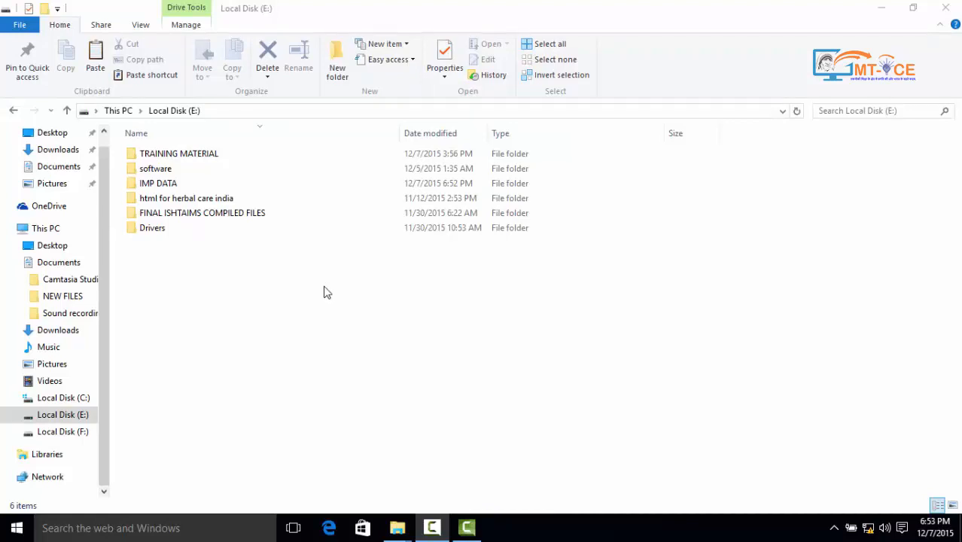
pyautogui.click(163, 188)
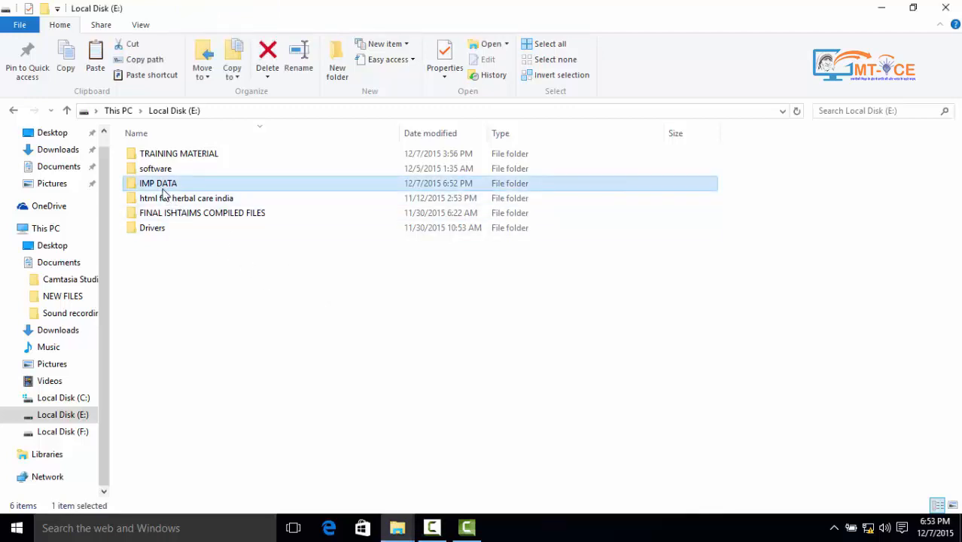
pyautogui.click(391, 60)
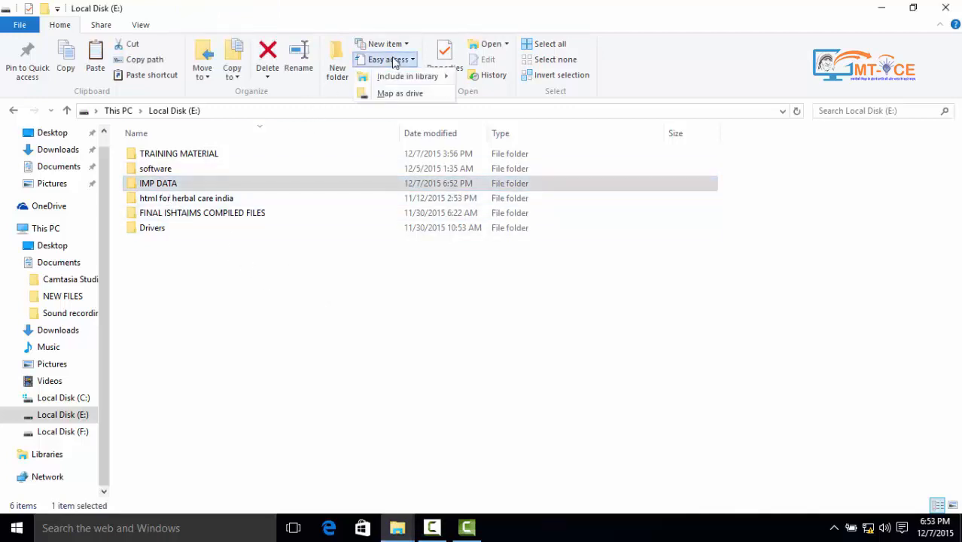
pyautogui.moveTo(397, 78)
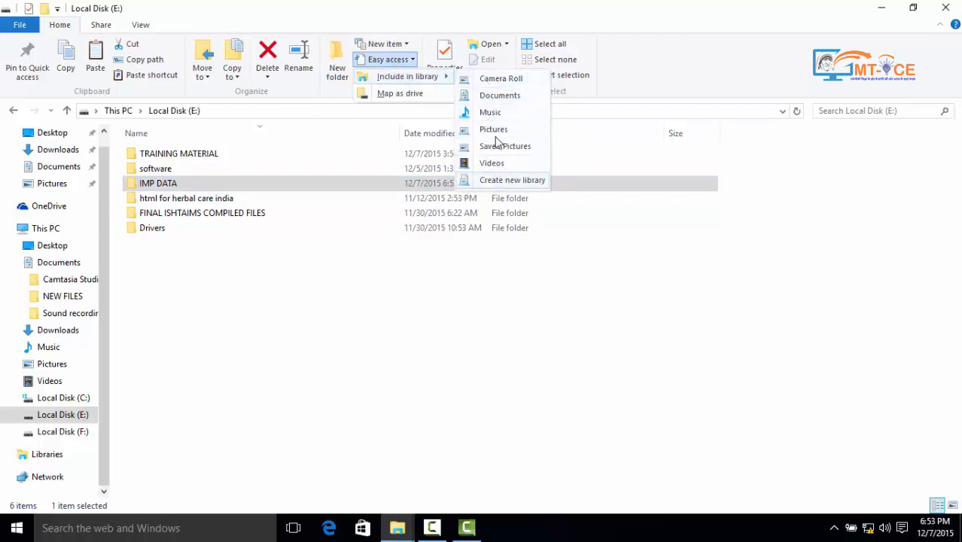
pyautogui.click(497, 96)
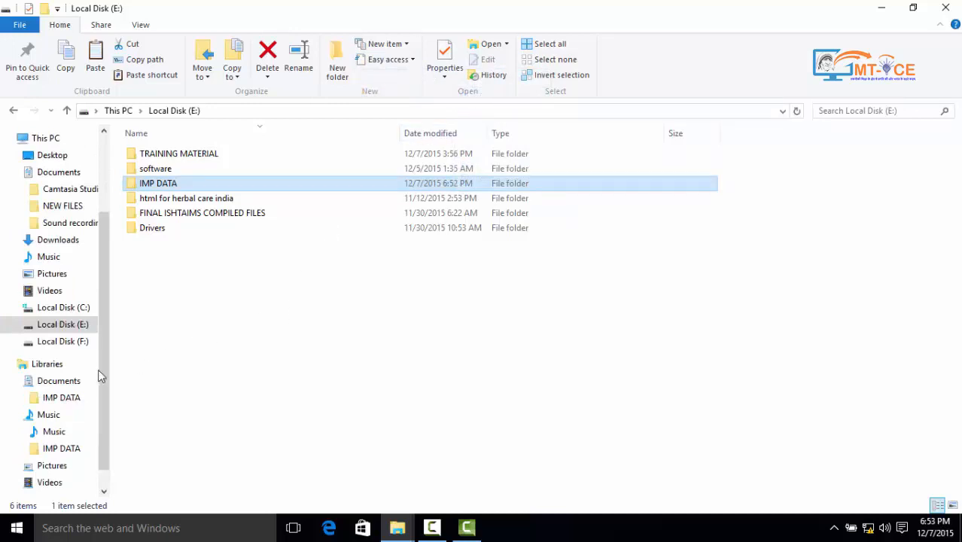
# Open the Documents library and look at the files of the included IMP DATA folder
pyautogui.click(57, 368)
pyautogui.click(59, 384)
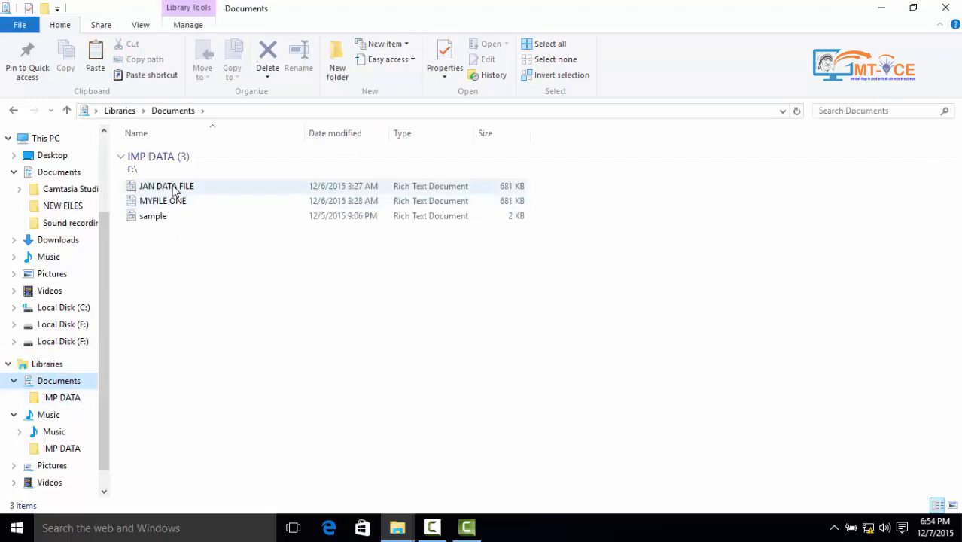
# Return to Local Disk (E:) and review the Map as drive option of Easy access
pyautogui.click(63, 326)
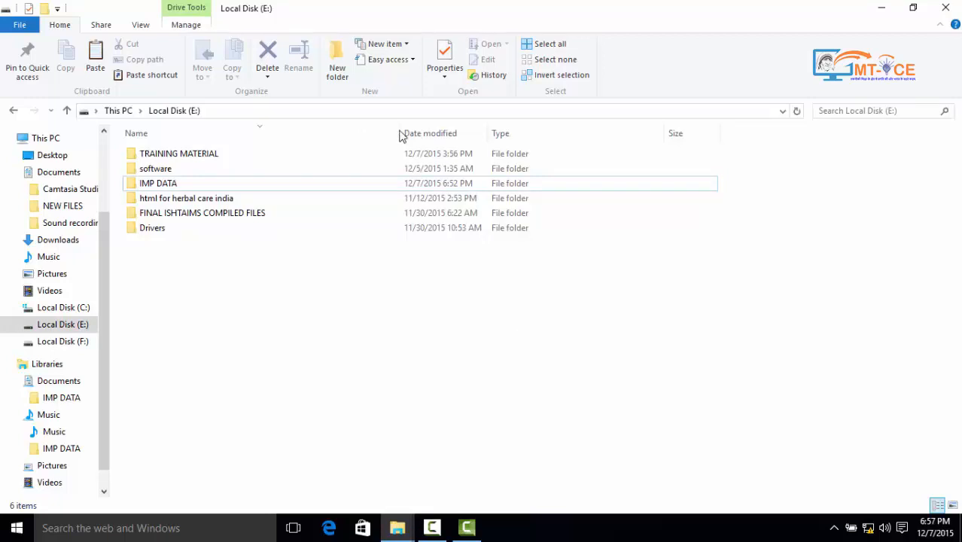
pyautogui.click(388, 59)
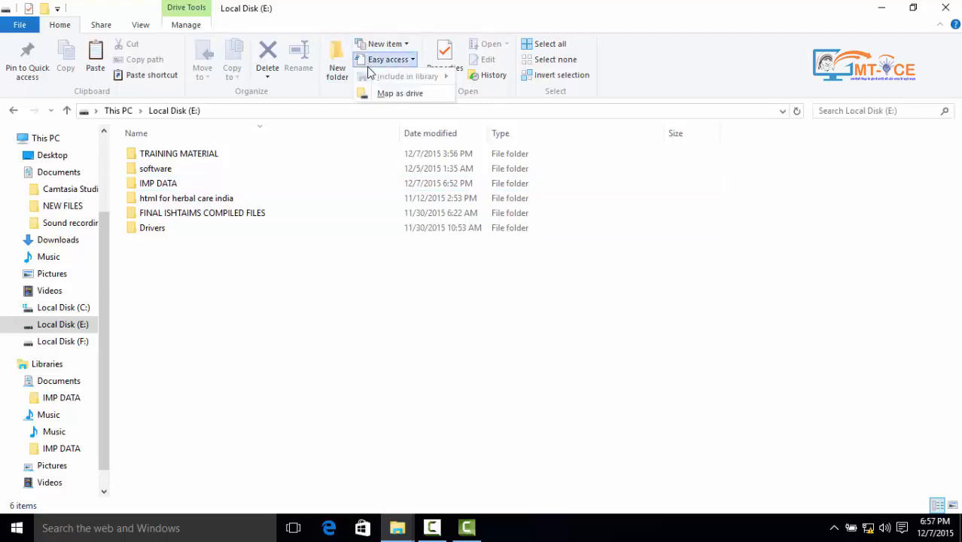
pyautogui.click(392, 98)
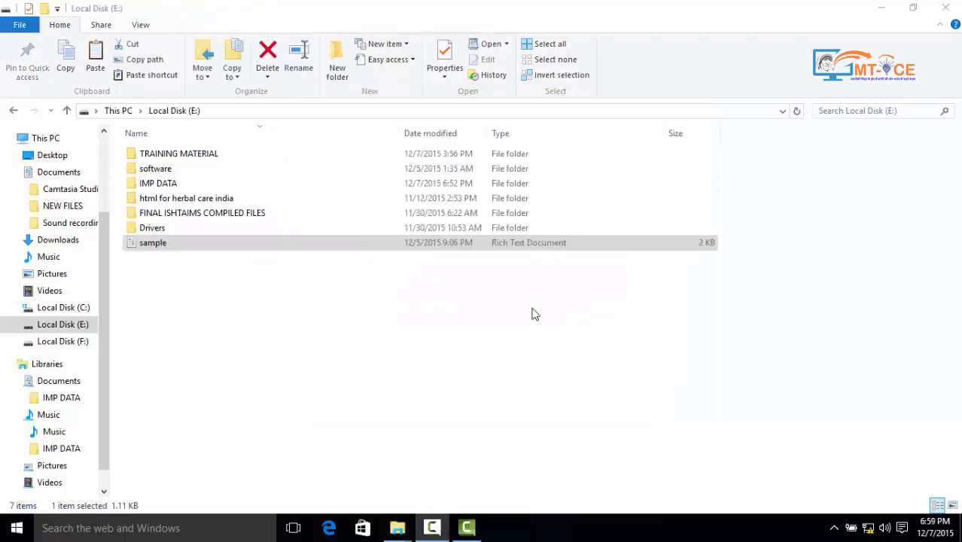
# View the general properties of the sample file on Local Disk (E:) and close them without changes
pyautogui.click(532, 315)
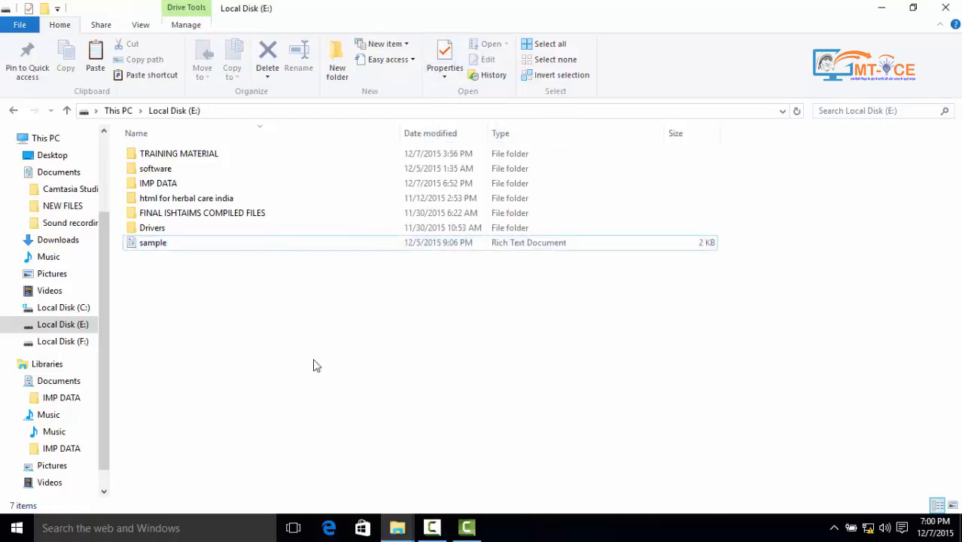
pyautogui.click(152, 247)
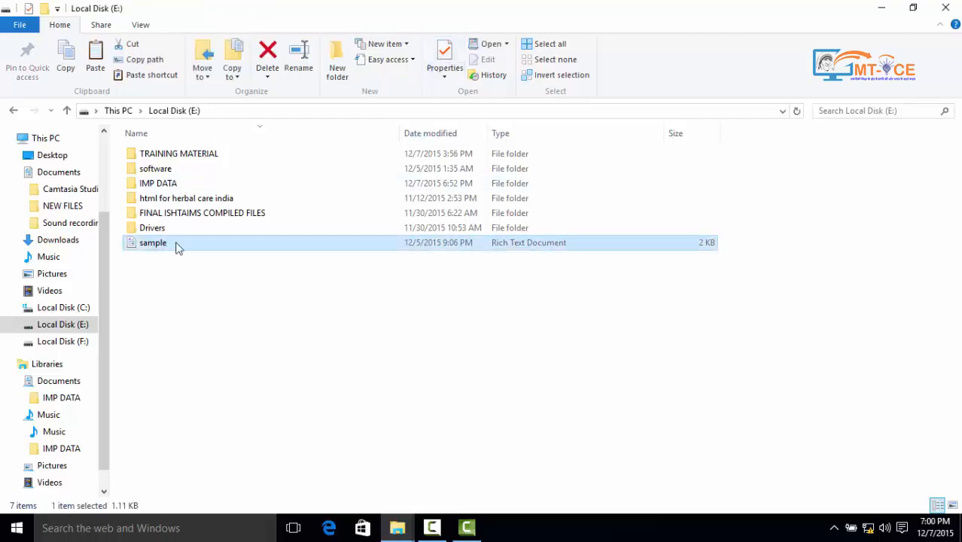
pyautogui.click(443, 54)
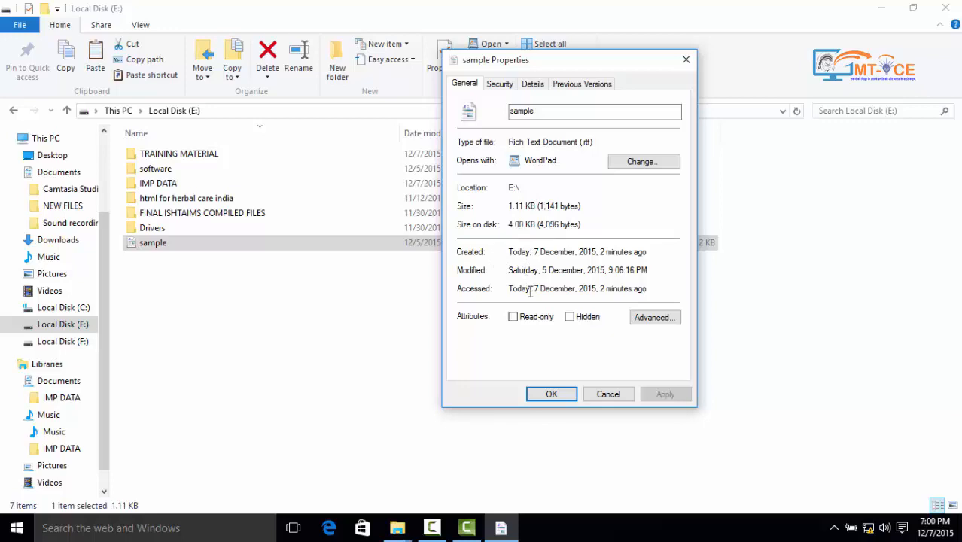
pyautogui.click(594, 397)
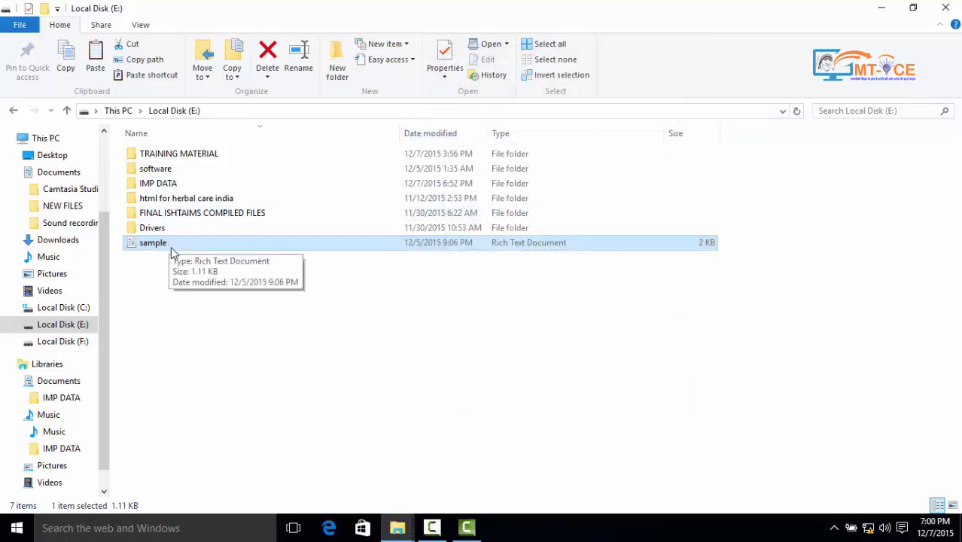
# Open the sample file in WordPad to view its text, close it and clear the file selection
pyautogui.click(490, 45)
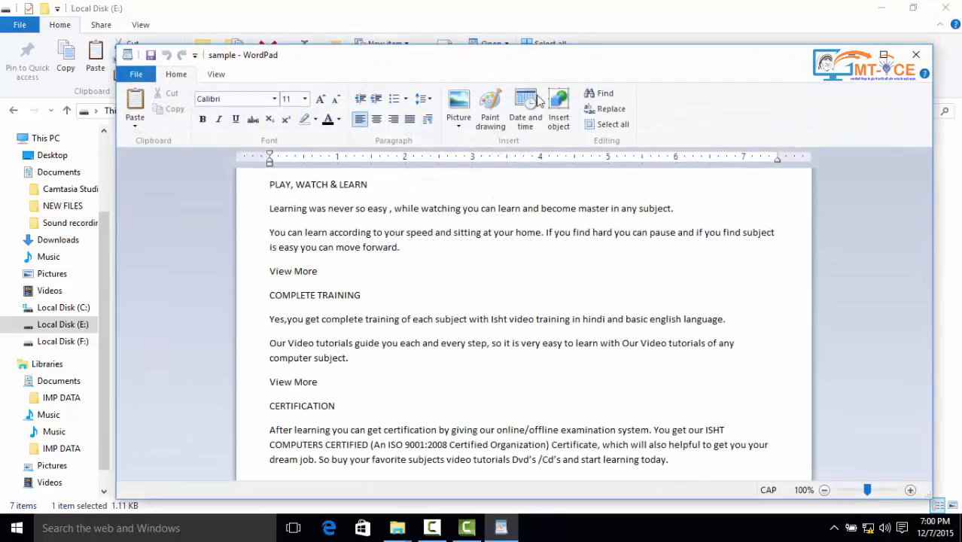
pyautogui.click(911, 63)
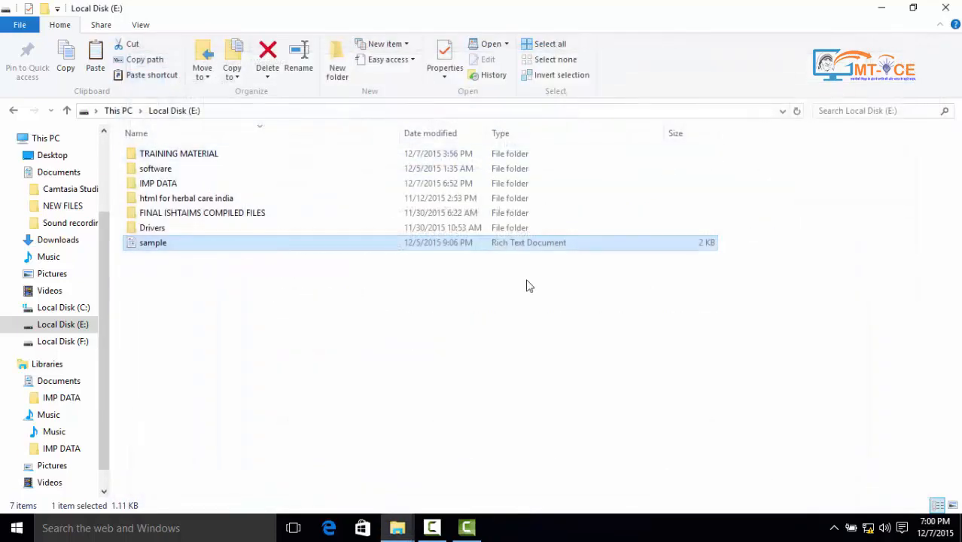
pyautogui.click(271, 323)
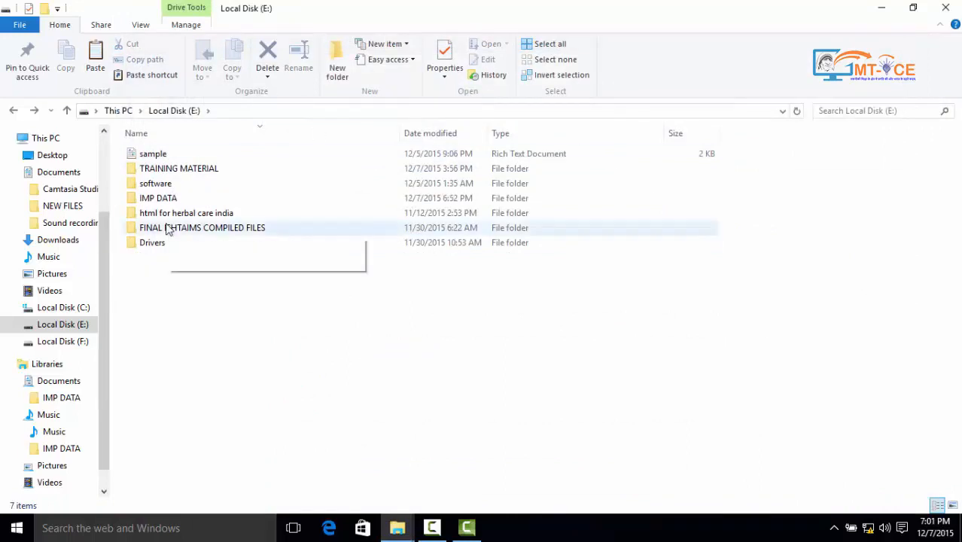
# Open IMG-20150530-WA0024 from the Pictures folder for editing in Paint, look over the image and close it
pyautogui.click(71, 276)
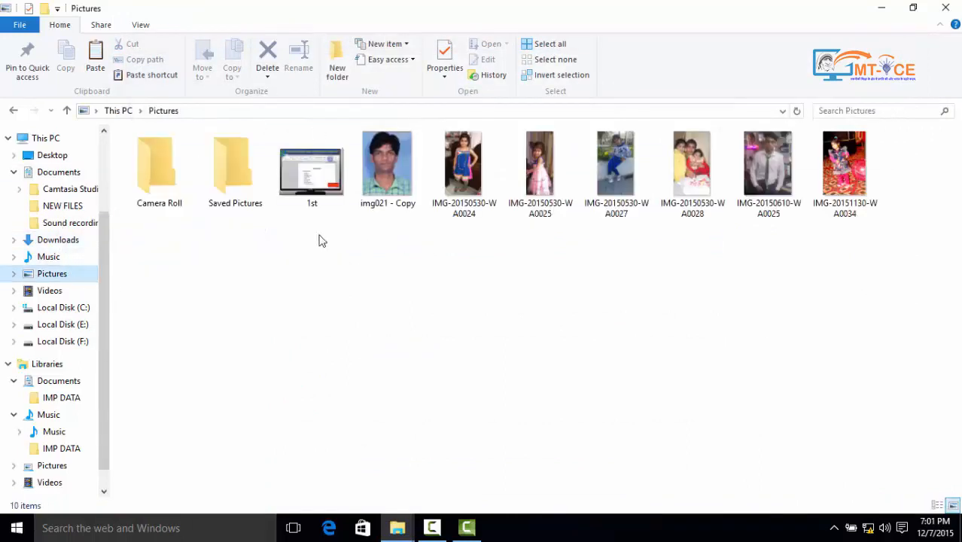
pyautogui.click(480, 171)
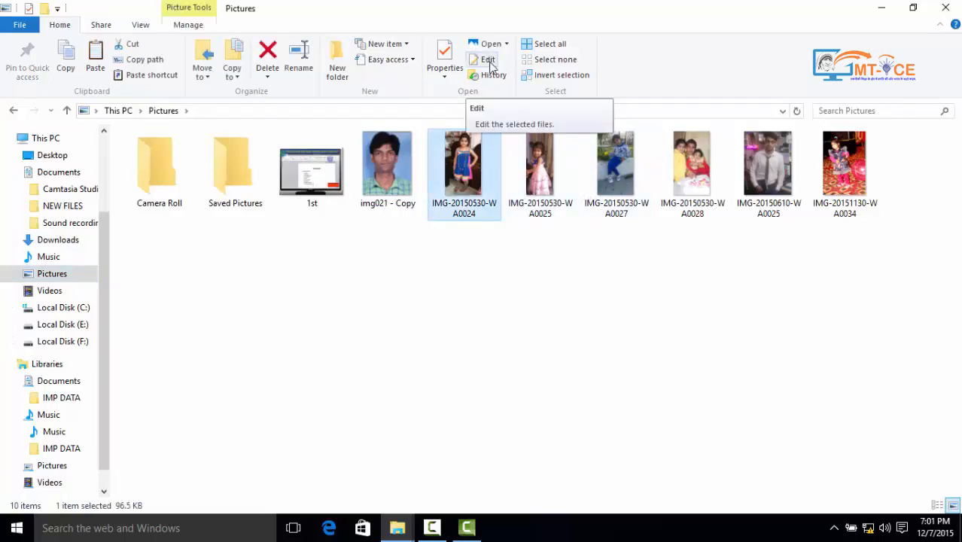
pyautogui.click(487, 60)
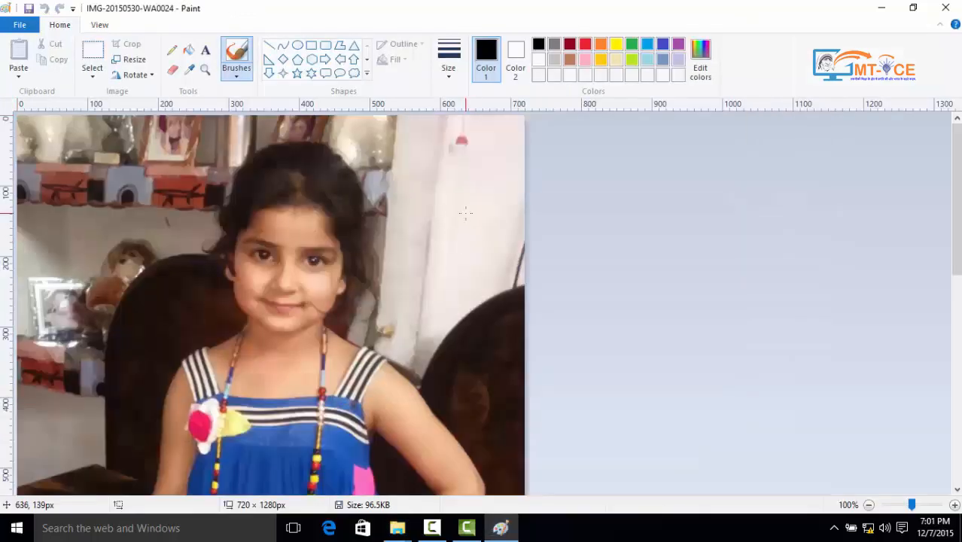
pyautogui.scroll(-8, 489, 286)
pyautogui.scroll(7, 508, 329)
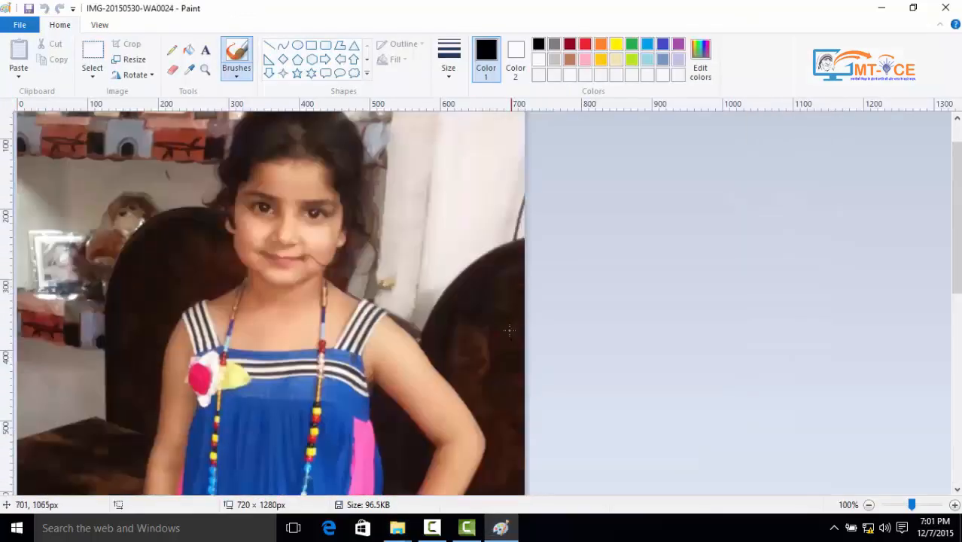
pyautogui.scroll(1, 509, 329)
pyautogui.scroll(-3, 514, 217)
pyautogui.scroll(3, 514, 217)
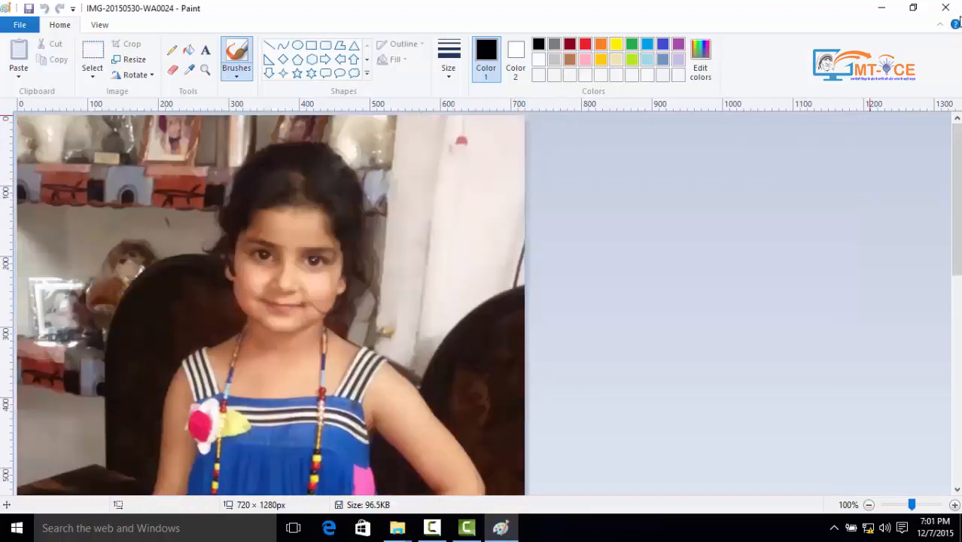
pyautogui.click(945, 7)
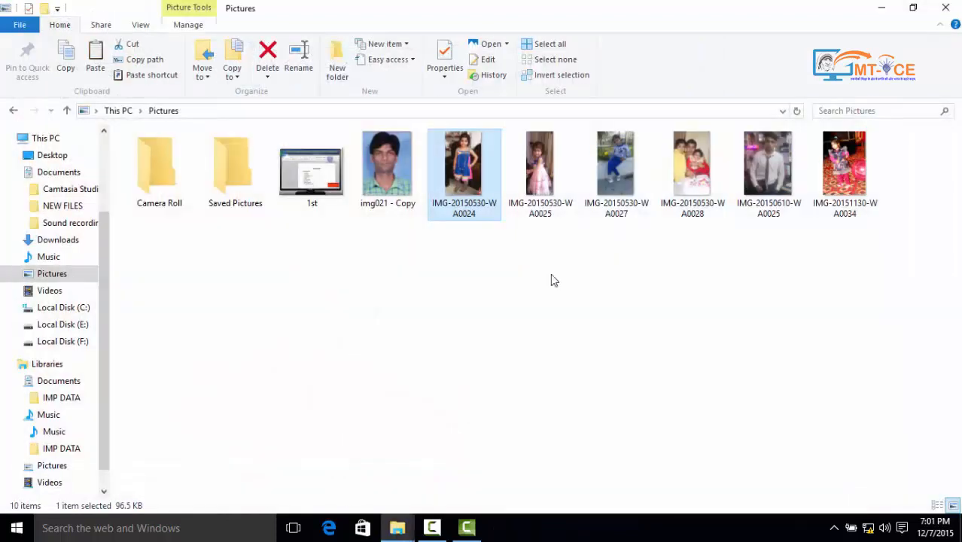
pyautogui.click(499, 79)
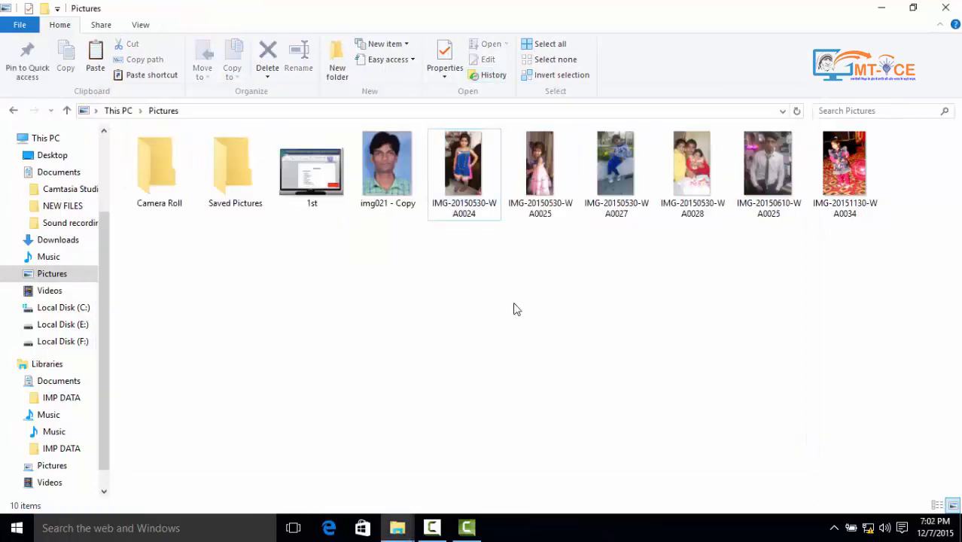
# Select all items on Local Disk (E:) and clear the selection
pyautogui.click(76, 328)
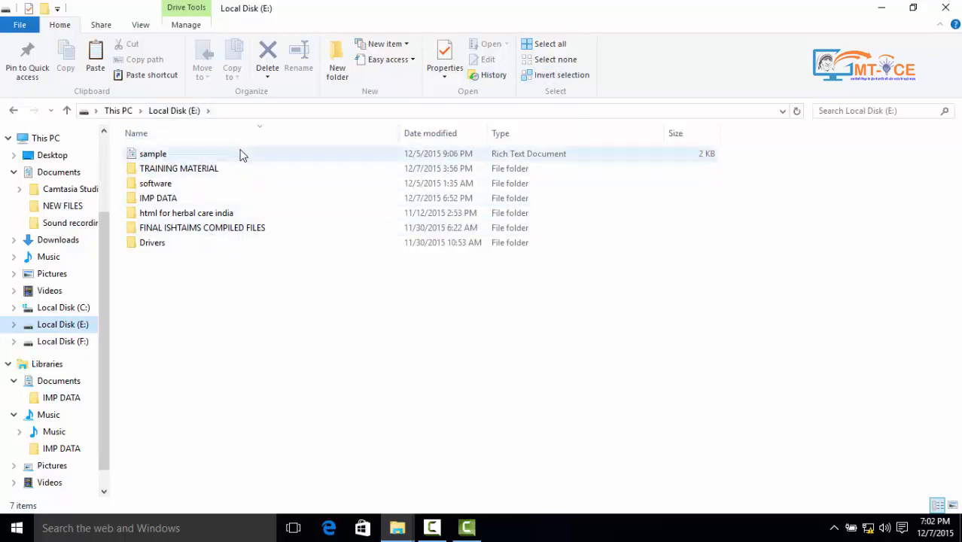
pyautogui.click(556, 45)
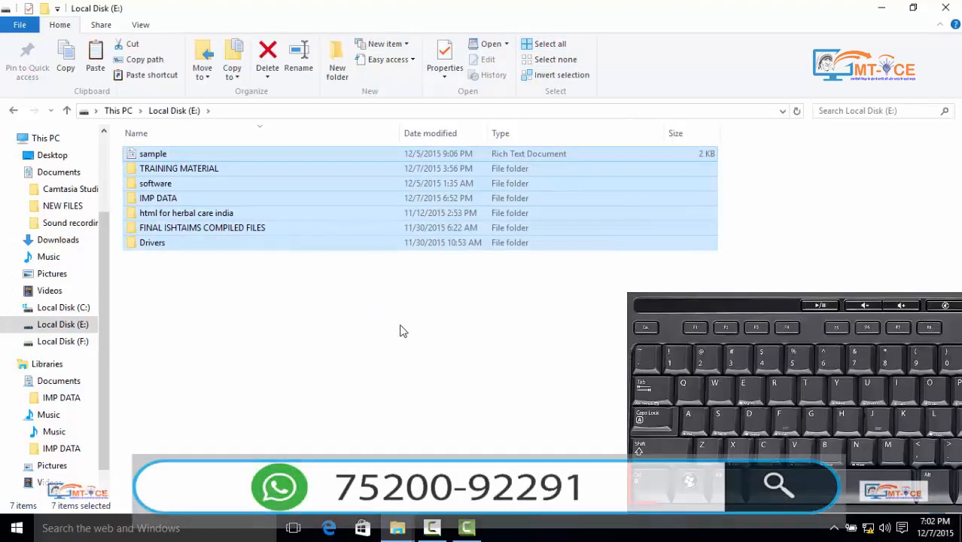
pyautogui.click(399, 331)
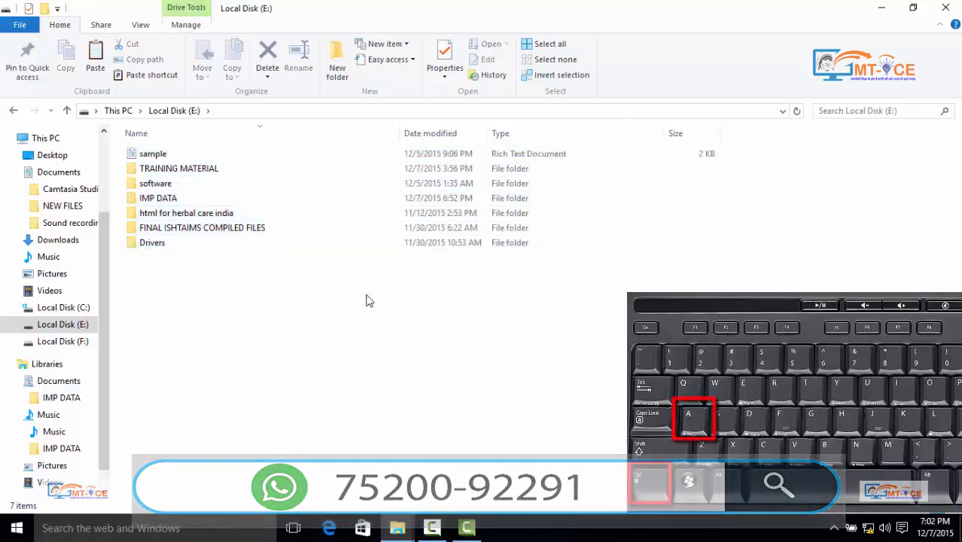
# Select the html for herbal care india, software and Drivers folders together and deselect them
pyautogui.click(228, 214)
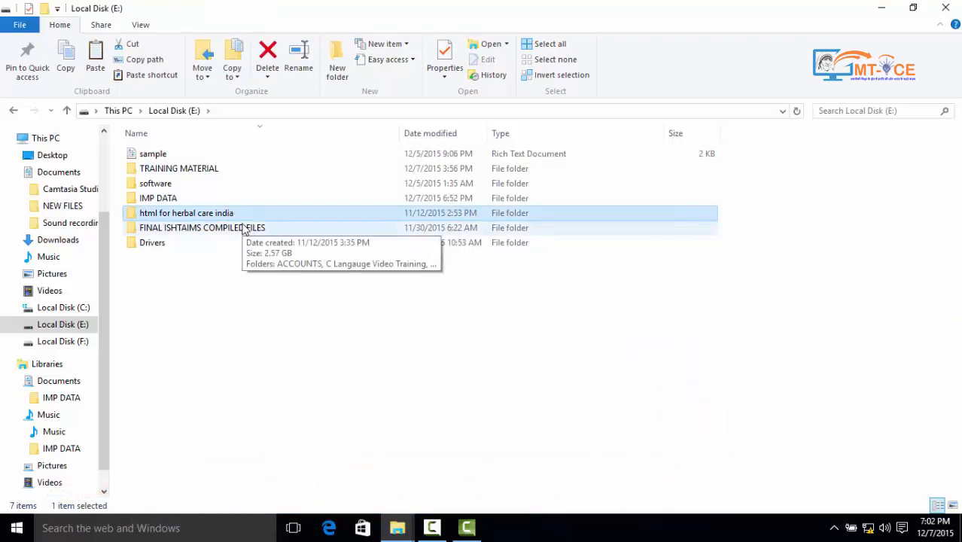
pyautogui.keyDown('ctrl'); pyautogui.click(165, 185); pyautogui.keyUp('ctrl')
pyautogui.keyDown('ctrl'); pyautogui.click(154, 243); pyautogui.keyUp('ctrl')
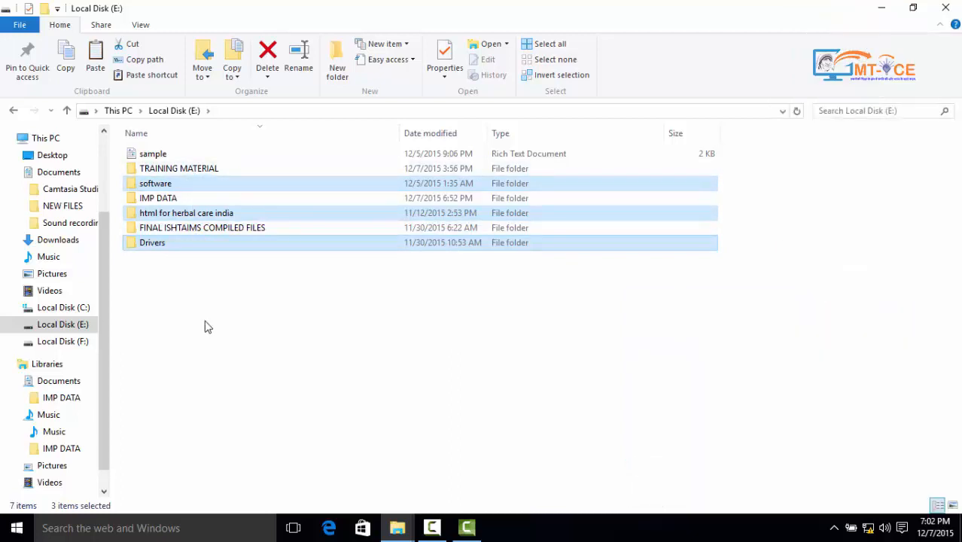
pyautogui.click(211, 322)
# Draw a selection rectangle around every item on Local Disk (E:) and deselect them all, repeating the selection once
pyautogui.moveTo(195, 325); pyautogui.dragTo(191, 126)
pyautogui.click(202, 322)
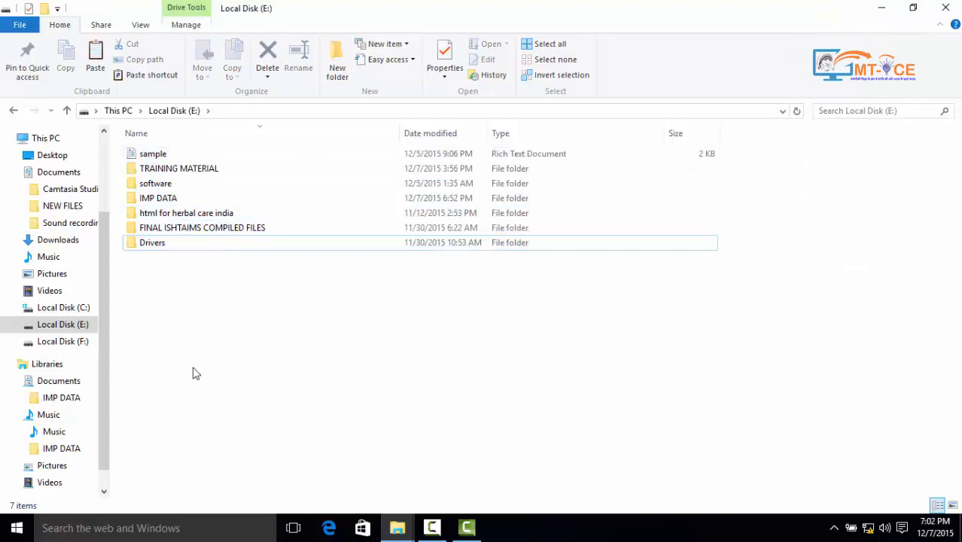
pyautogui.moveTo(193, 368); pyautogui.dragTo(201, 129)
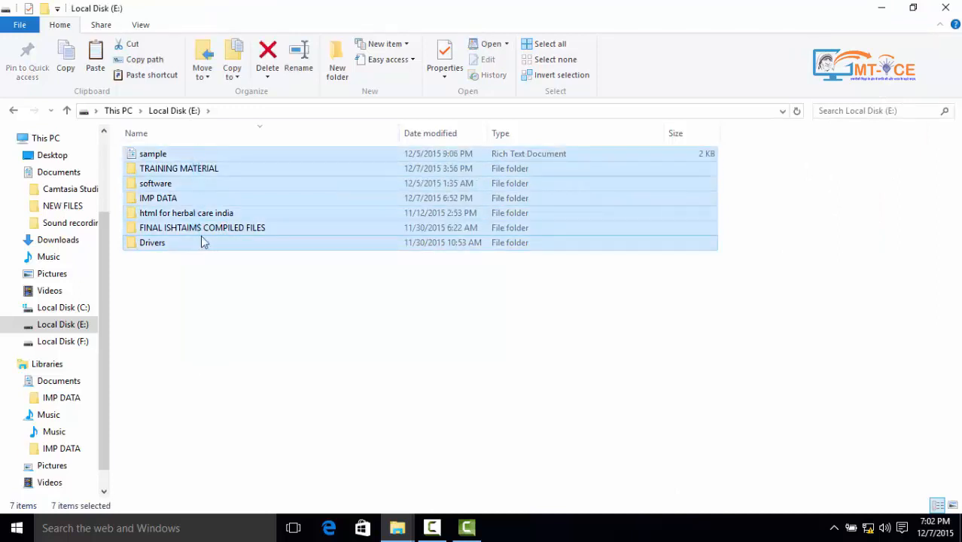
pyautogui.click(216, 316)
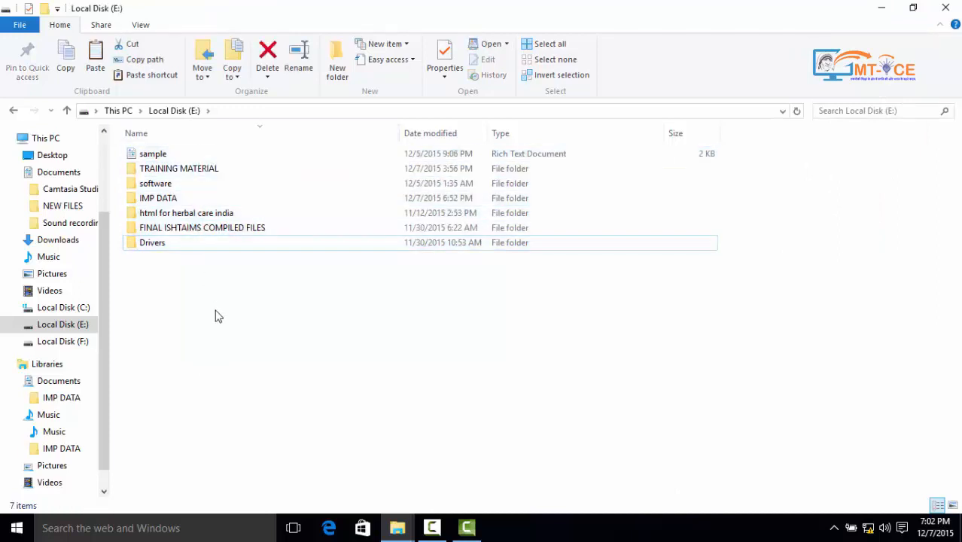
# Select only the IMP DATA folder on Local Disk (E:) and invert the selection
pyautogui.click(191, 213)
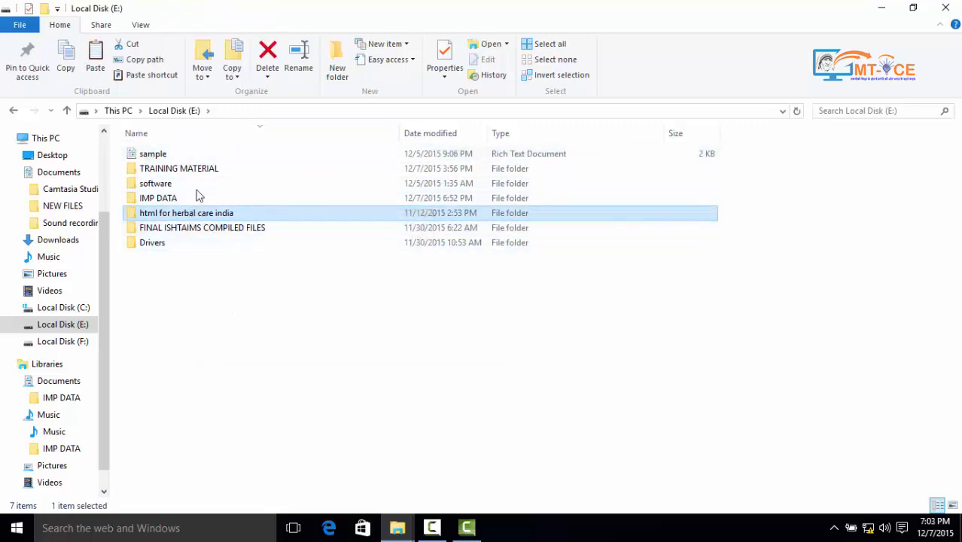
pyautogui.click(216, 308)
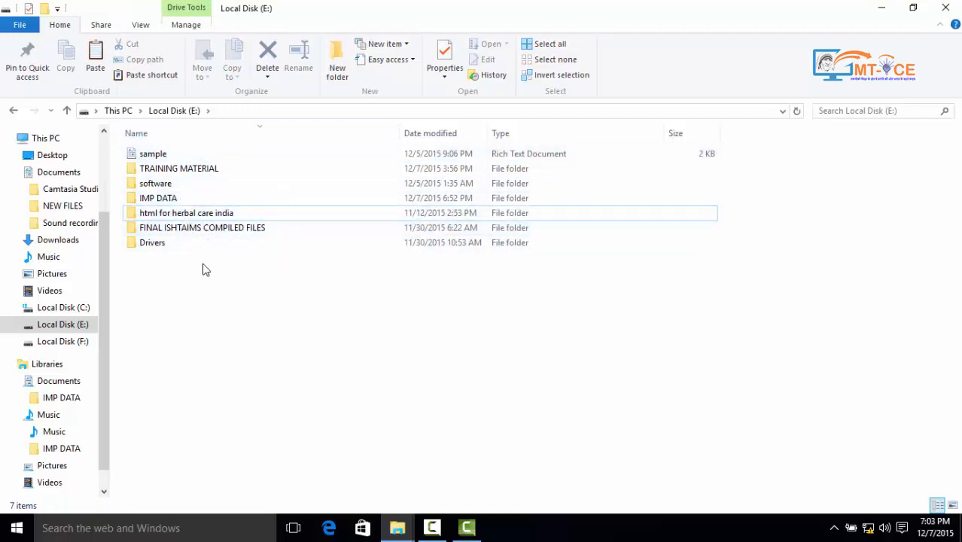
pyautogui.click(178, 201)
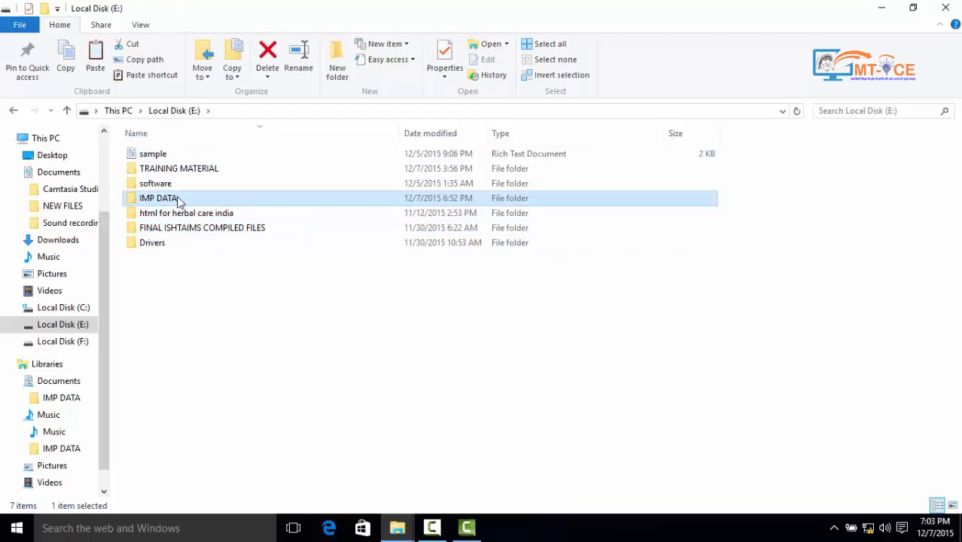
pyautogui.click(555, 75)
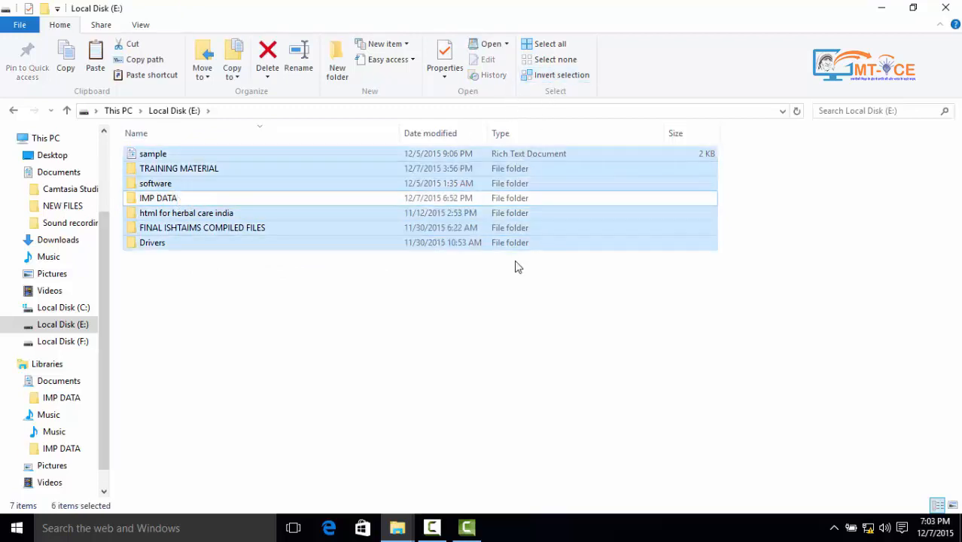